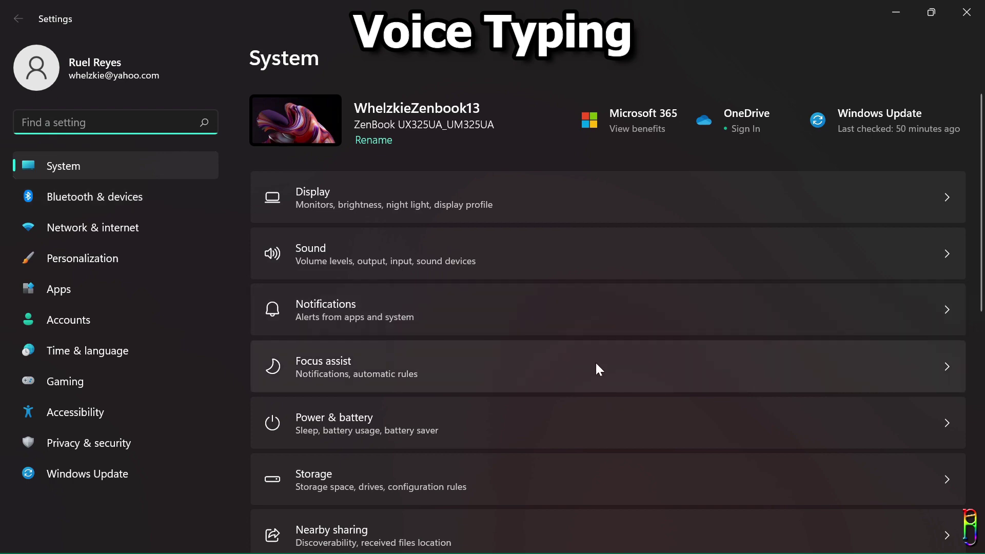
- Search the settings for "language" and open the Language settings page to view the installed language packs
scroll(595, 364, "down", 3)
scroll(596, 362, "up", 3)
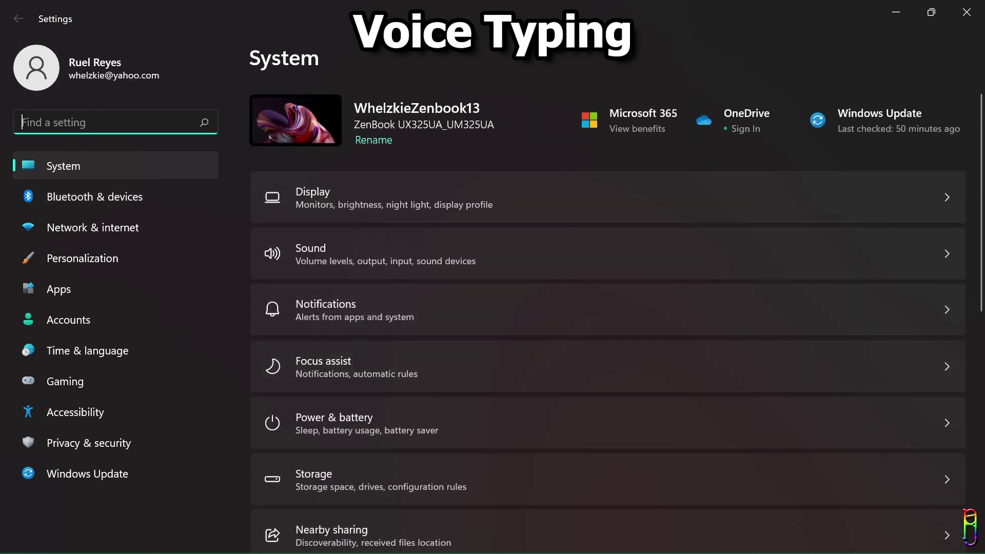
type("language")
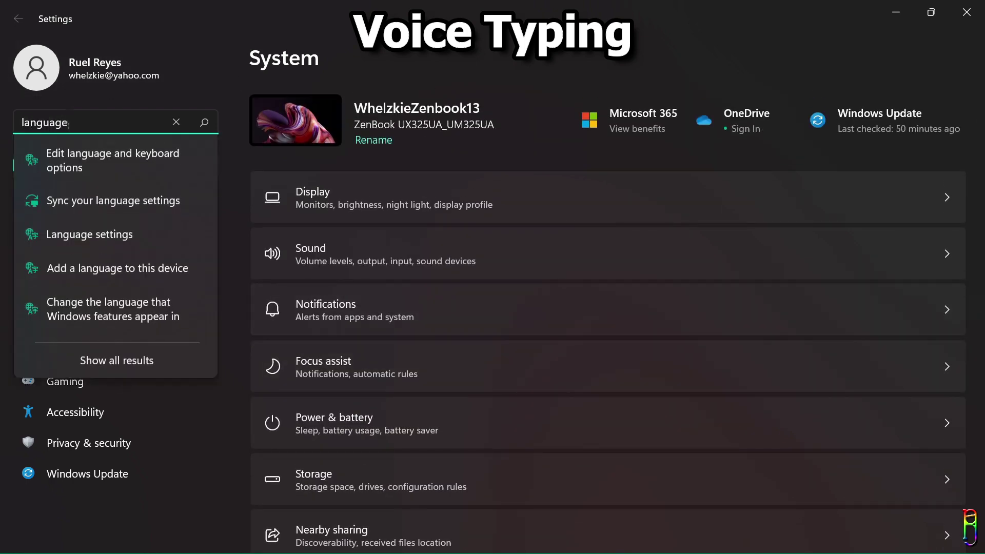
left_click(116, 238)
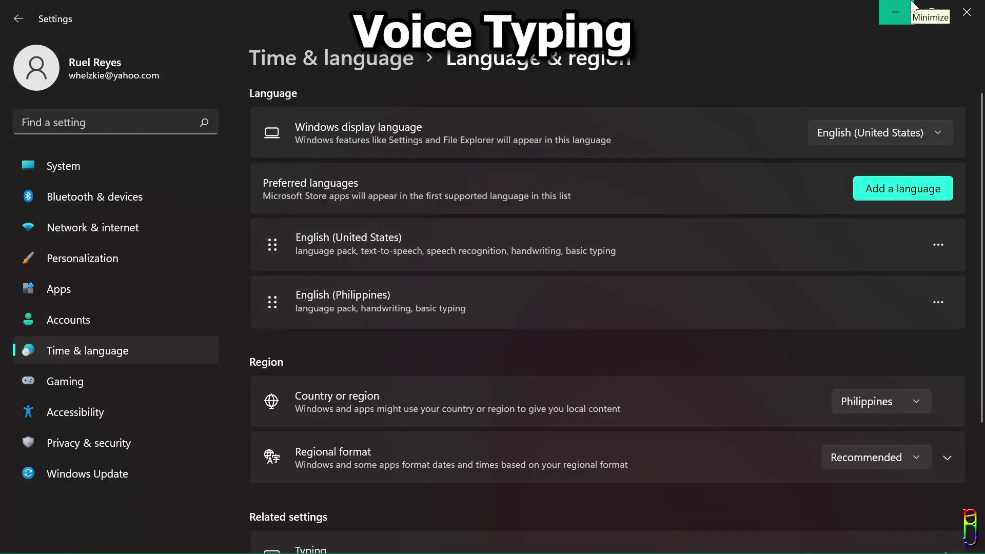
- Search Windows for "voice typing" and open the Voice typing system settings page
key("super")
type("voice typing")
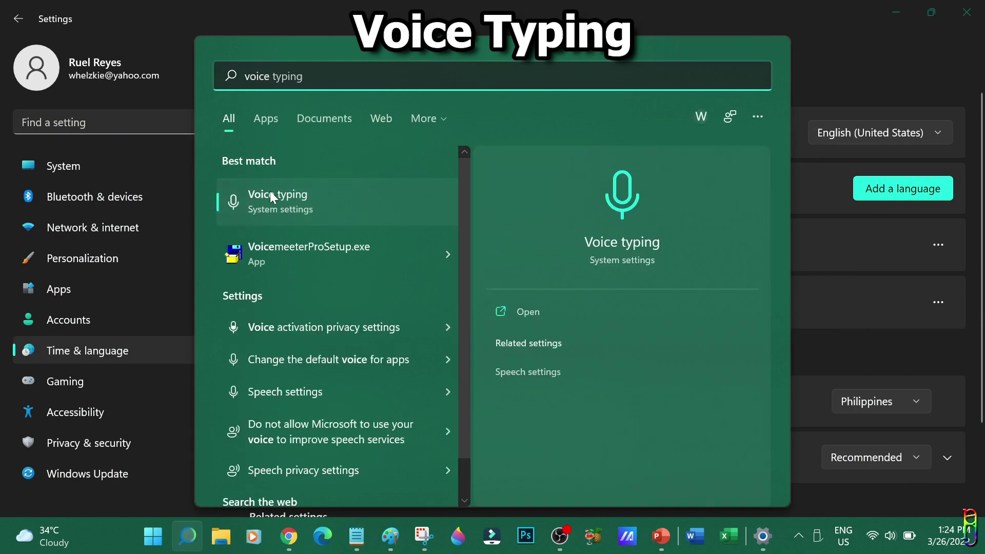
left_click(270, 194)
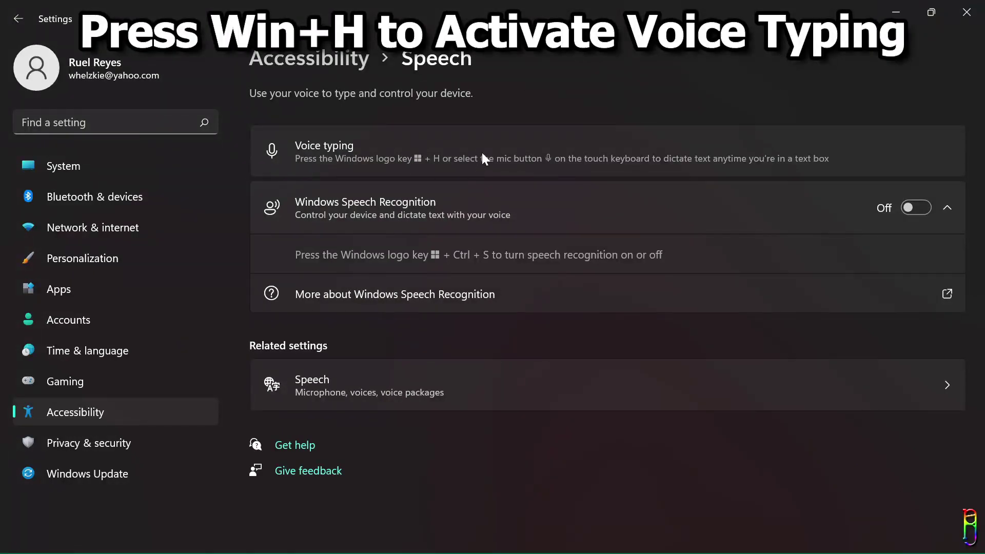
- Minimize Settings, try to start voice typing on the desktop without a text box selected, and dismiss the notice
left_click(892, 14)
key("super+h")
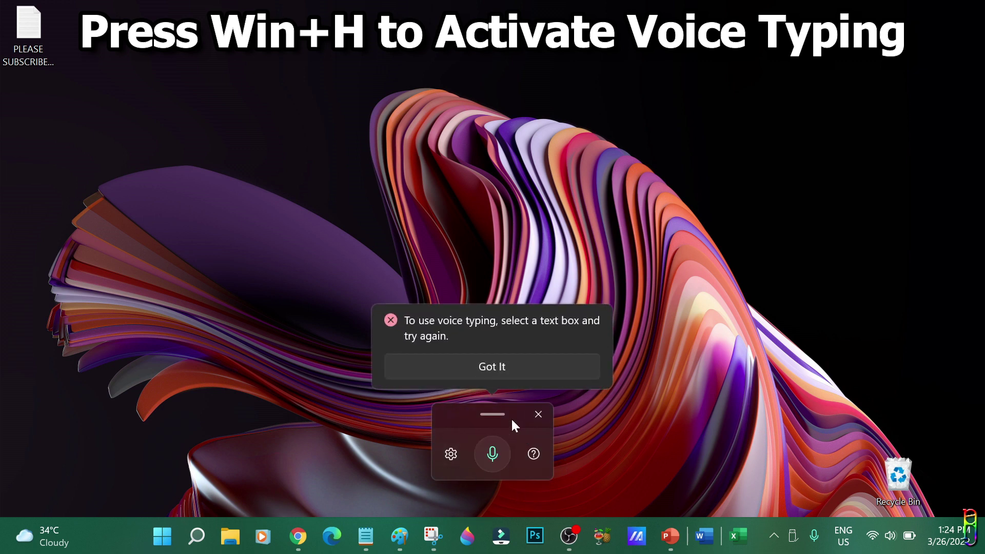
left_click(494, 366)
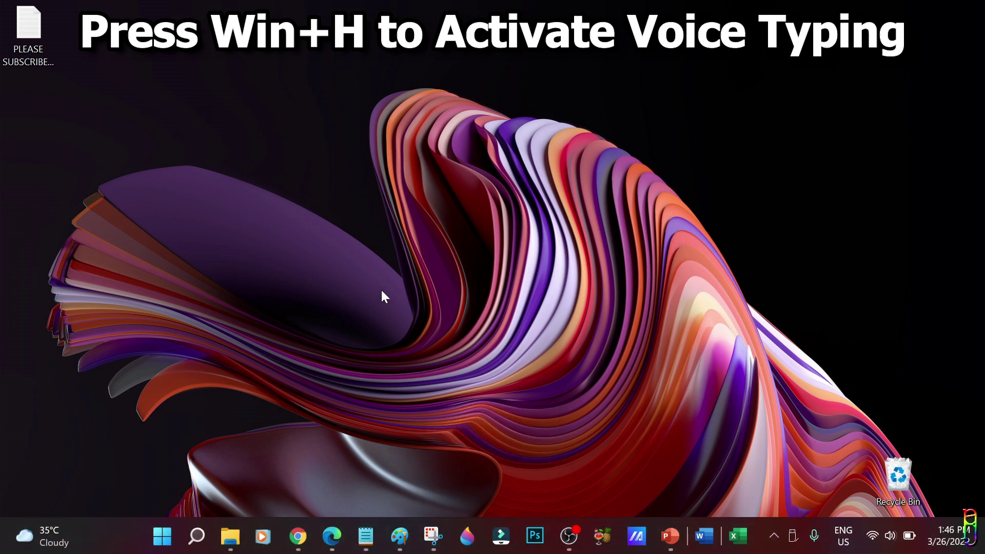
- Dictate a sample test text with voice typing into a new Notepad window and close that window
right_click(374, 539)
left_click(322, 448)
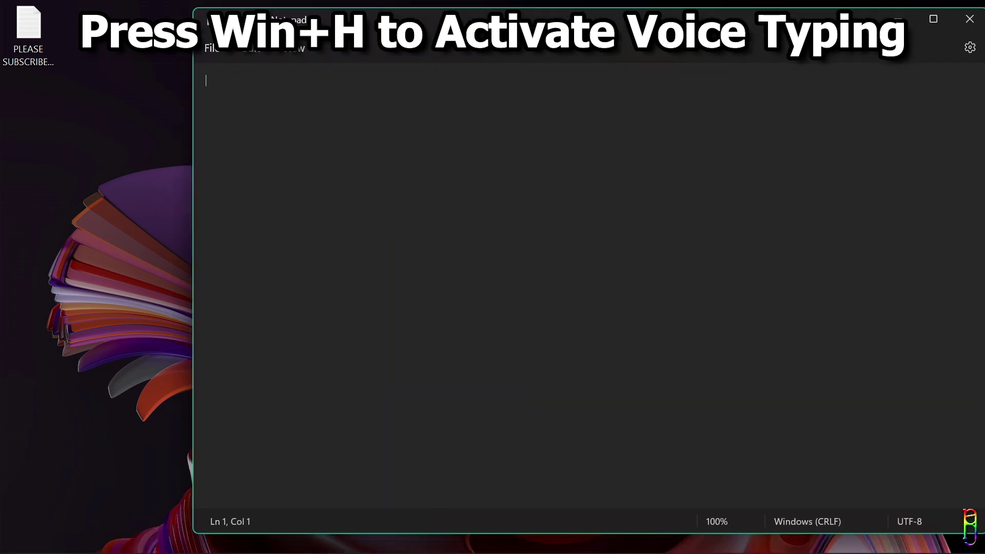
key("super+h")
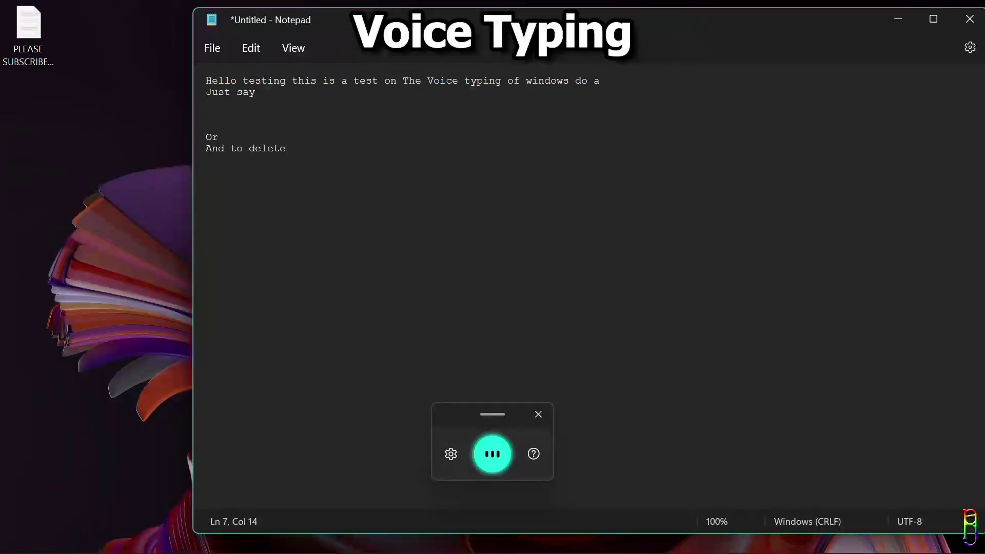
left_click_drag(403, 148, 280, 148)
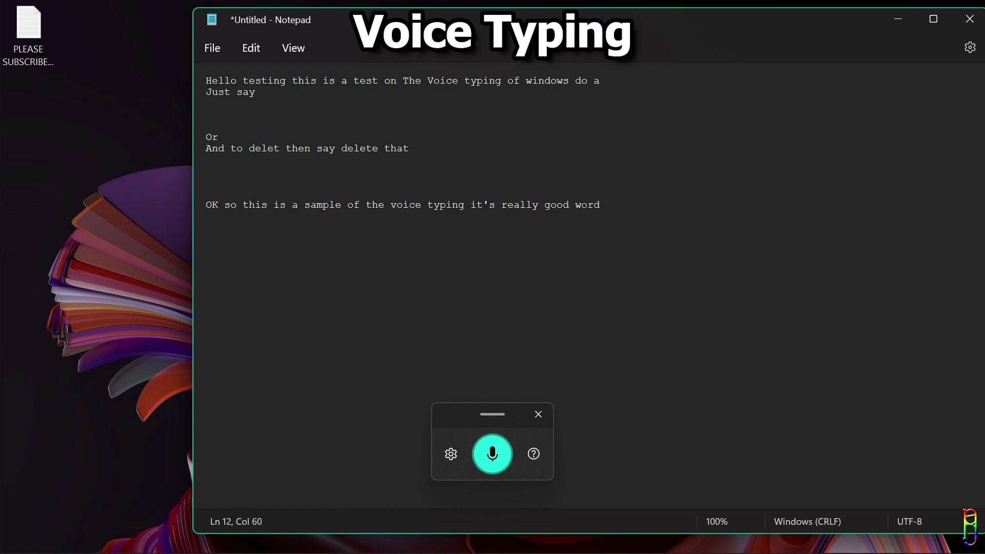
key("alt+F4")
left_click(575, 322)
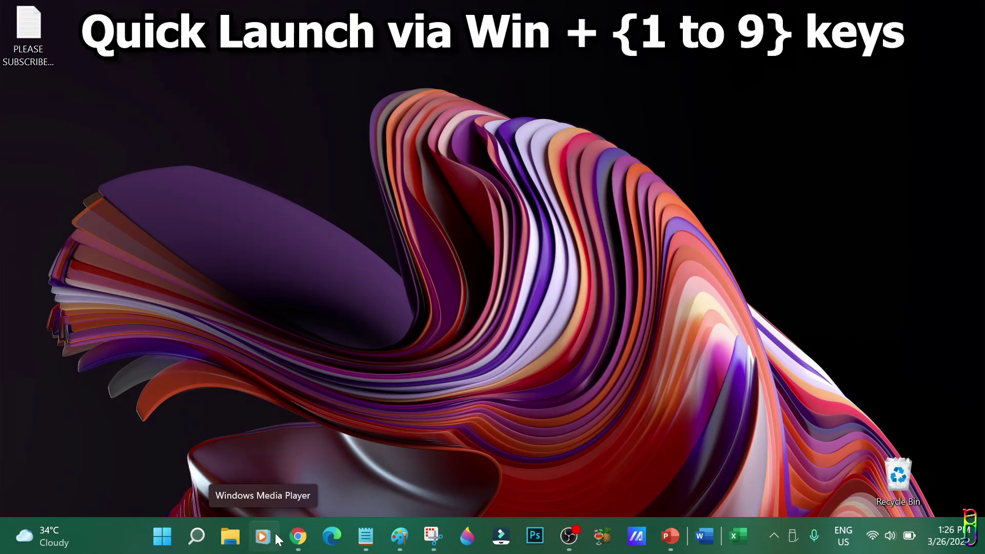
- Quick-launch the pinned taskbar apps File Explorer, Windows Media Player and Microsoft Edge, and close the browser
mouse_move(301, 541)
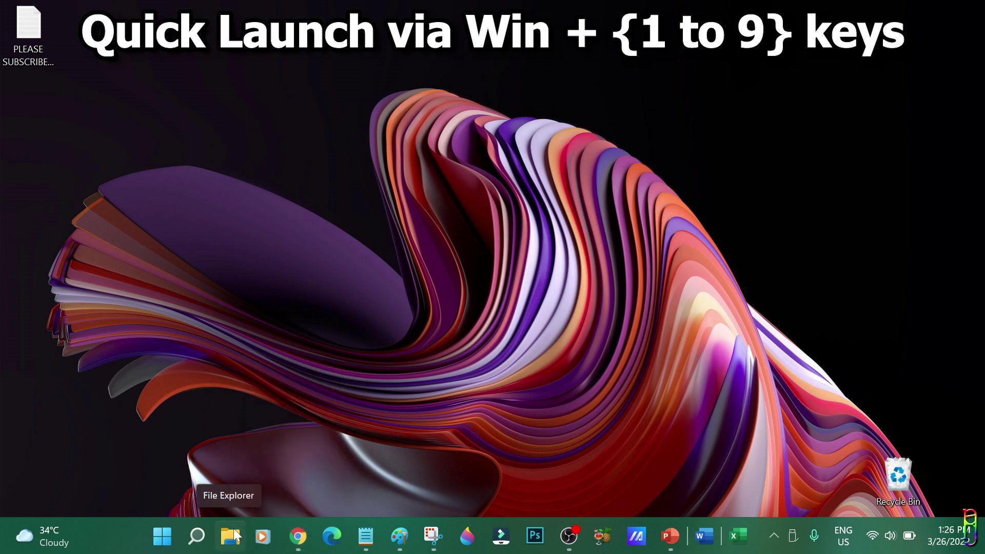
key("super+1")
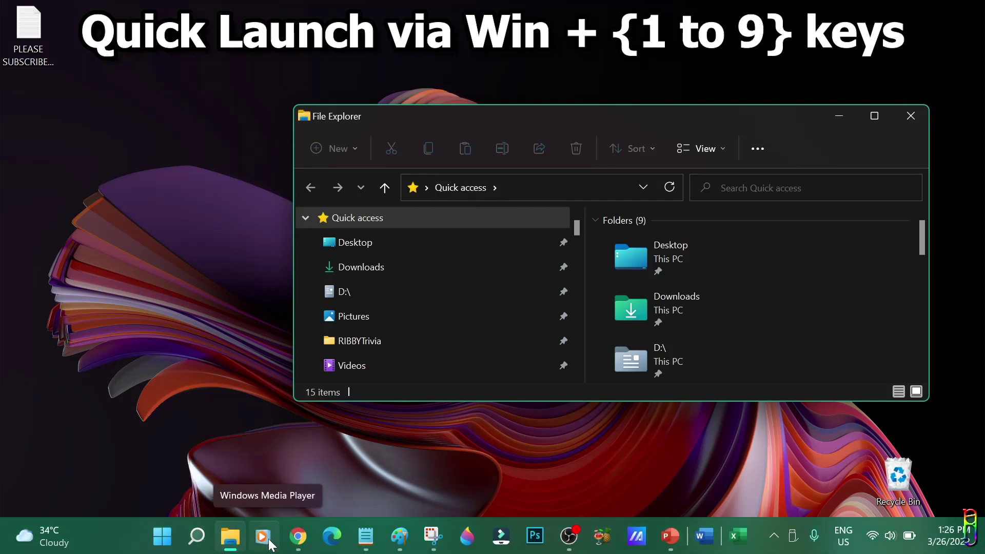
key("super+2")
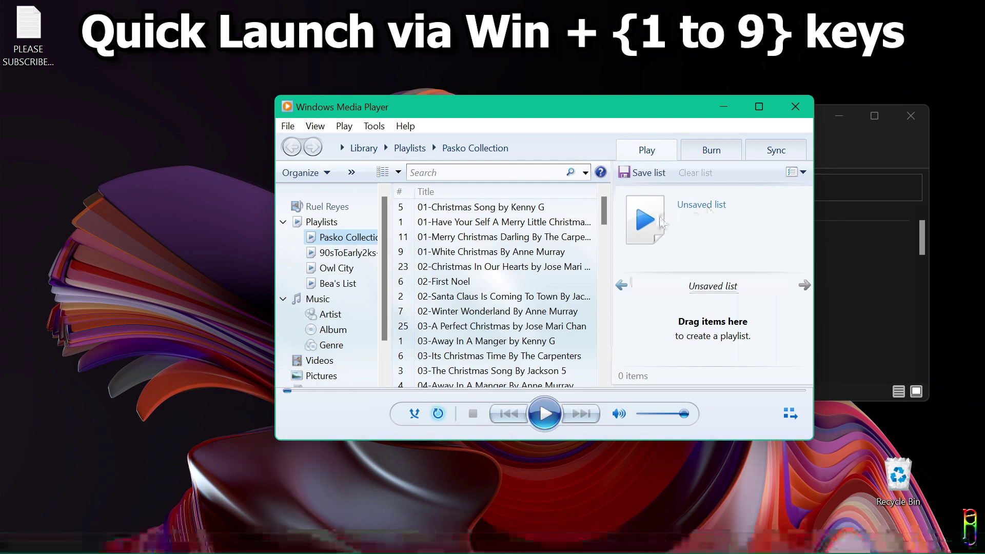
key("super+4")
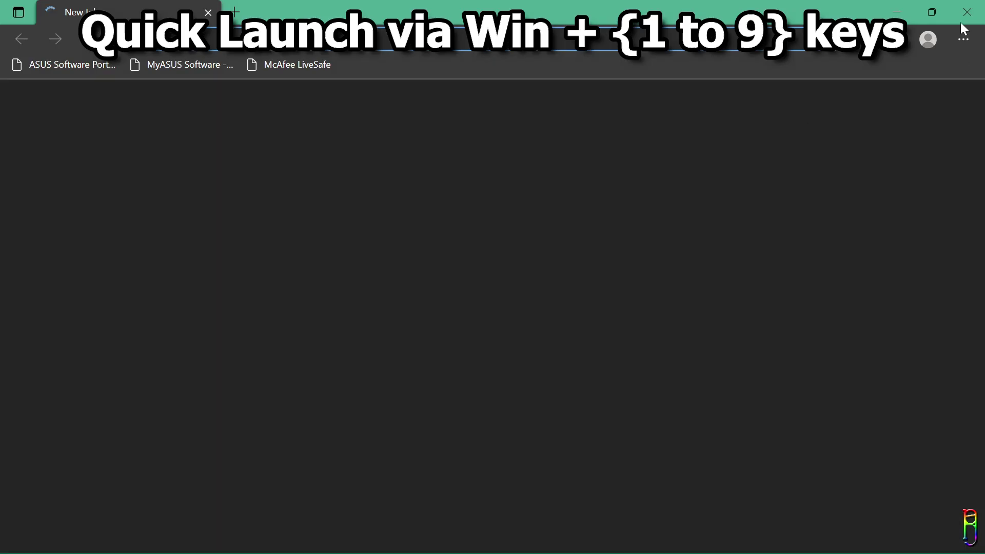
left_click(937, 8)
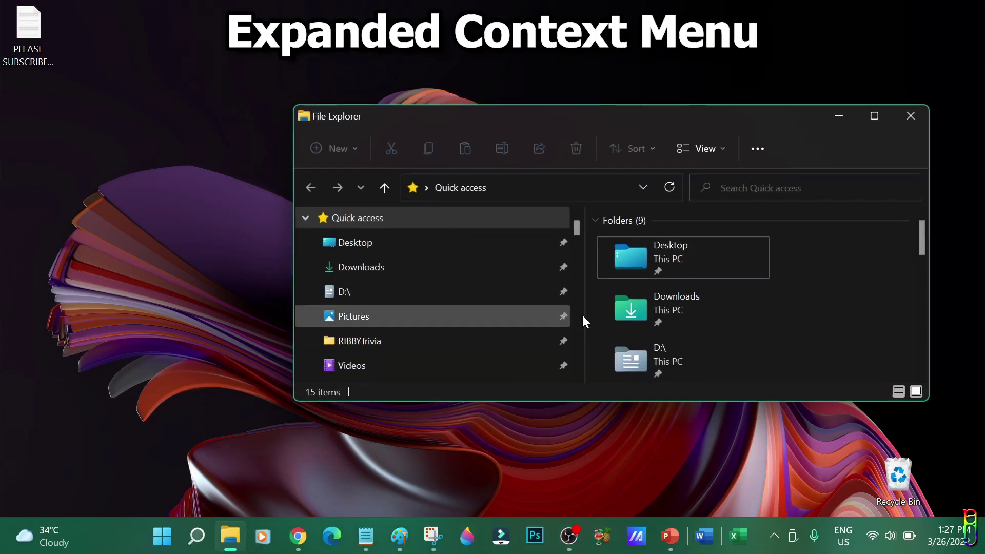
- Enlarge the File Explorer window and open the RIBBYTrivia folder on drive D
left_click(685, 220)
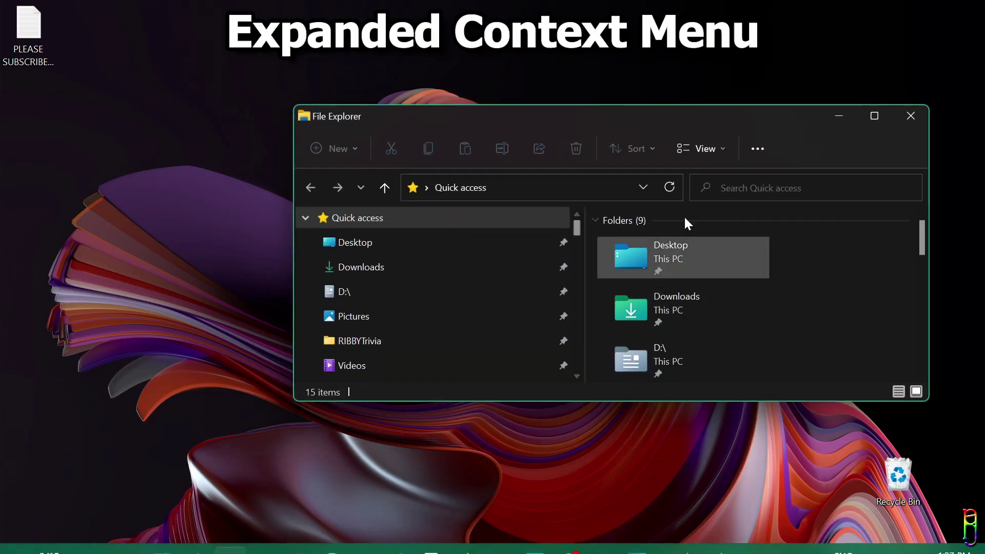
left_click_drag(295, 108, 112, 17)
left_click(198, 202)
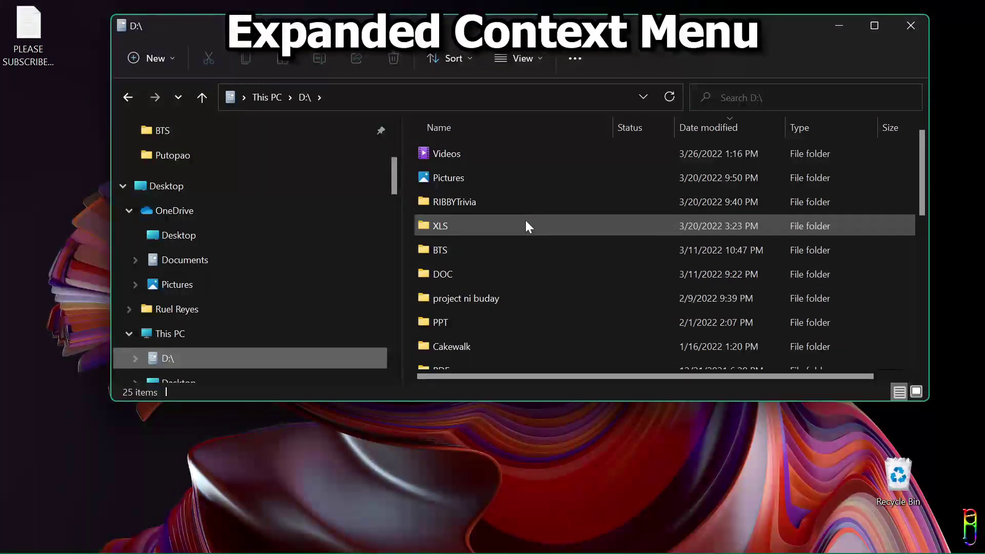
double_click(499, 203)
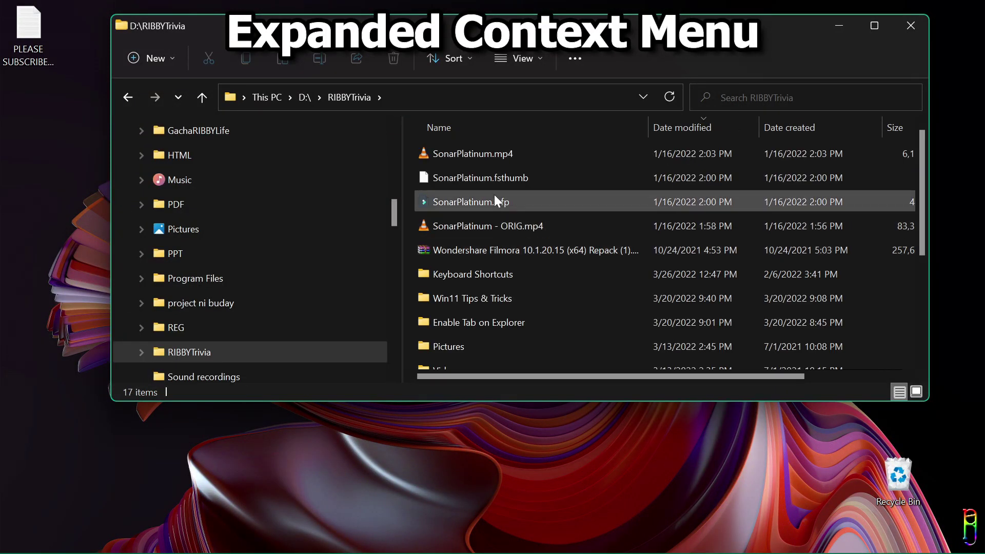
- Show the short and the expanded context menus of SonarPlatinum.mp4, and reopen the expanded one directly
left_click(479, 154)
right_click(479, 153)
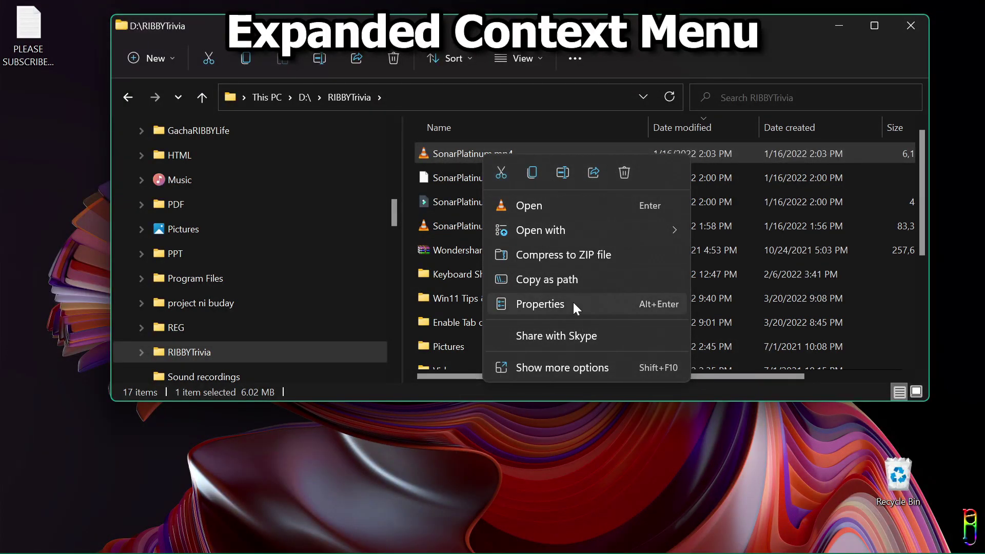
left_click(547, 367)
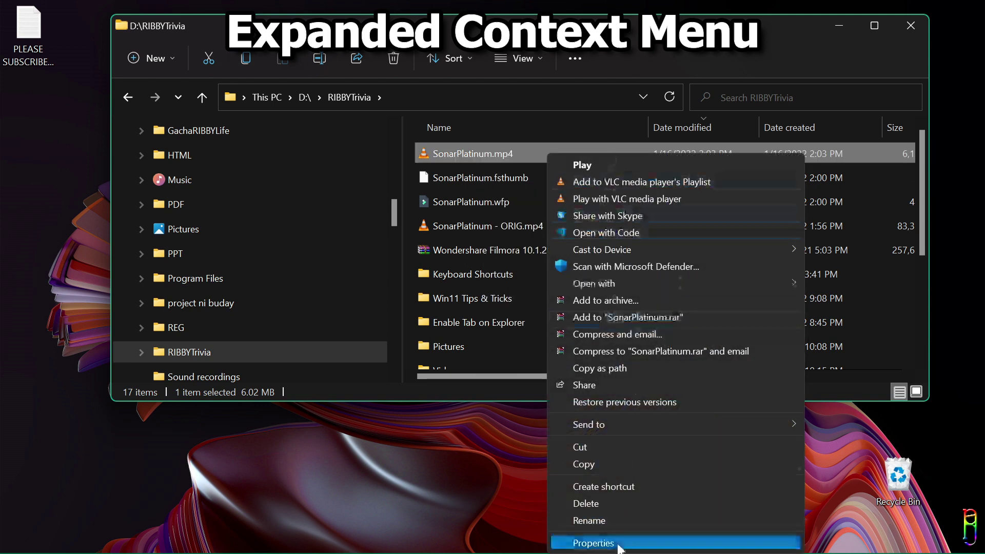
left_click(424, 150)
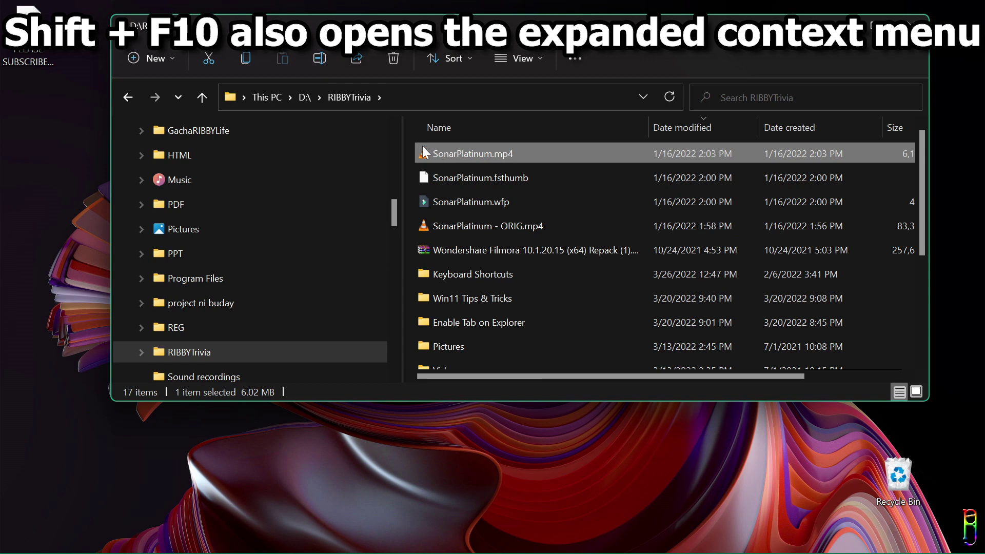
key("shift+F10")
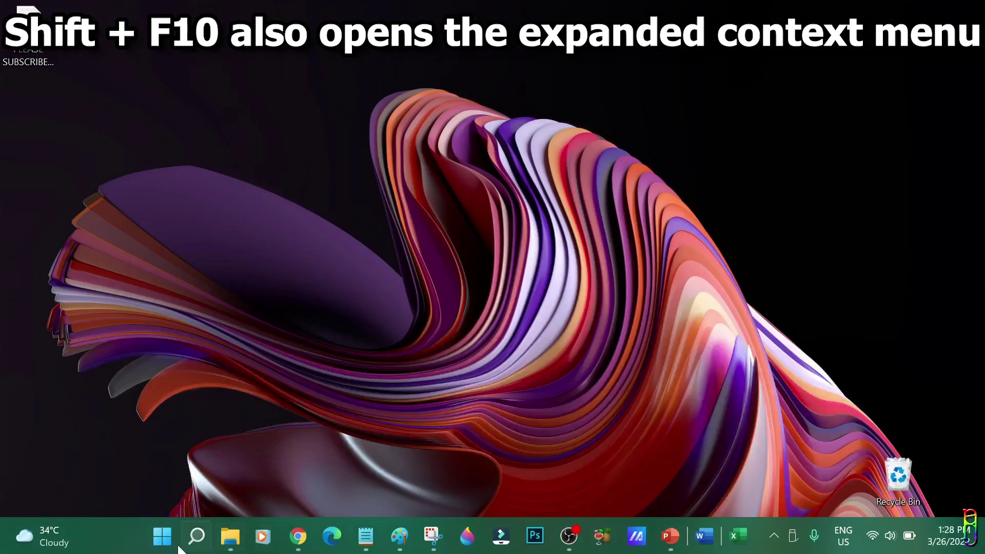
- Switch to Settings and open the Start page of the Personalization settings
key("super")
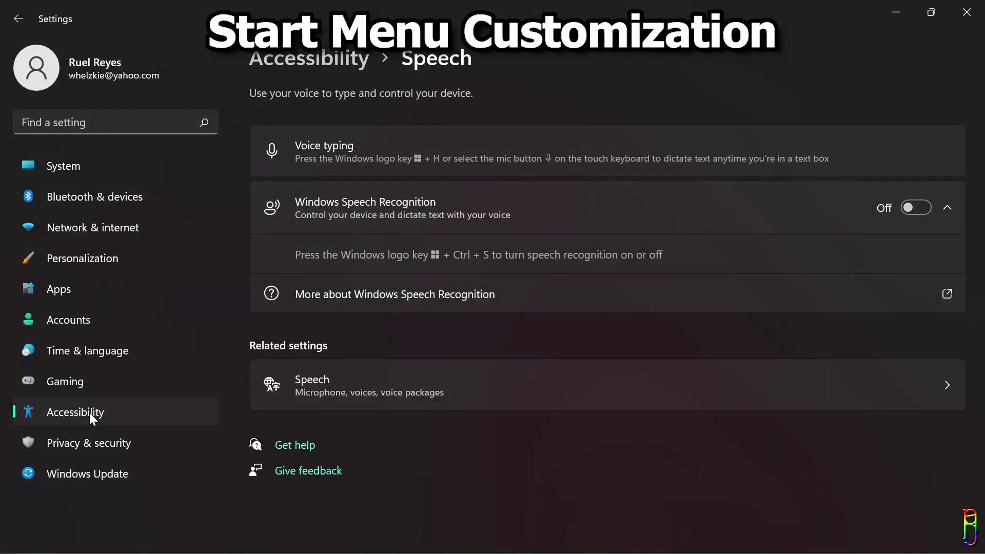
left_click(79, 259)
scroll(665, 385, "down", 5)
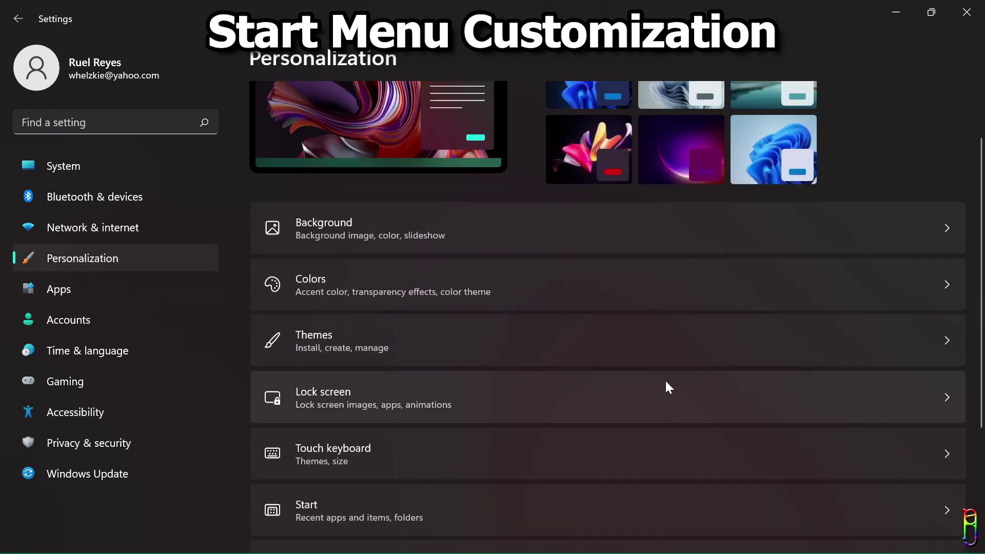
left_click(821, 330)
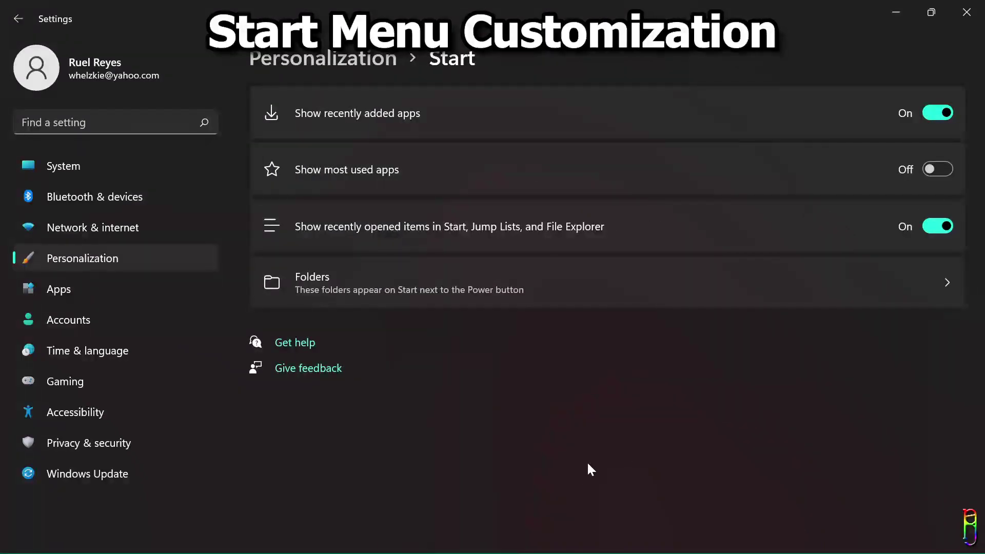
- Check which shortcuts the Start menu shows next to the power button, and close the menu
mouse_move(118, 551)
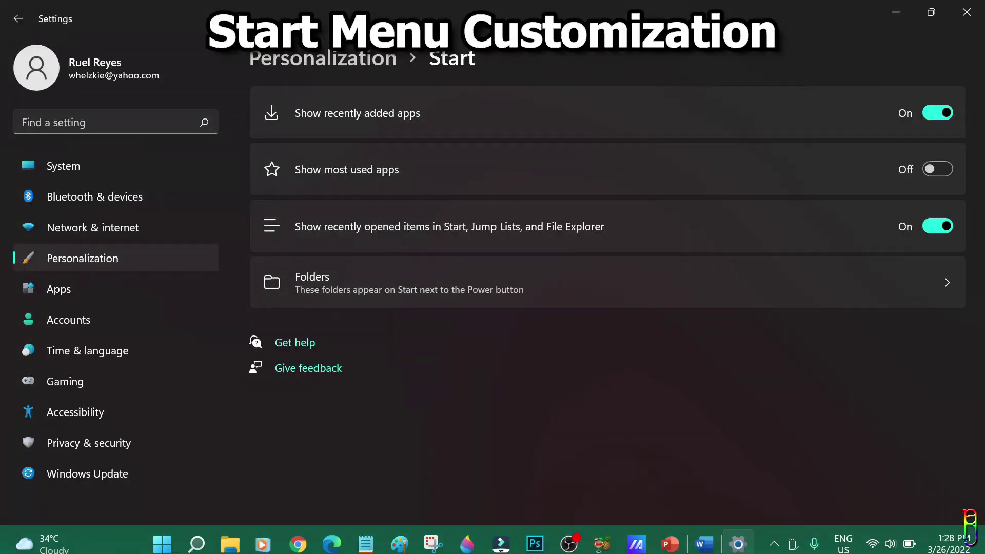
left_click(162, 537)
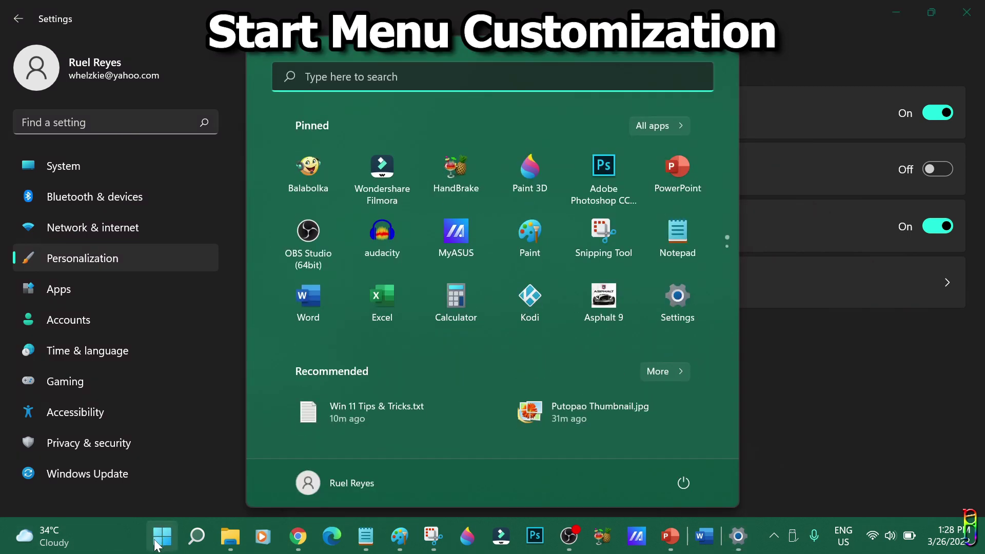
left_click(825, 406)
- Enable the Settings, File Explorer and Documents folders to appear on Start next to the power button
left_click(940, 283)
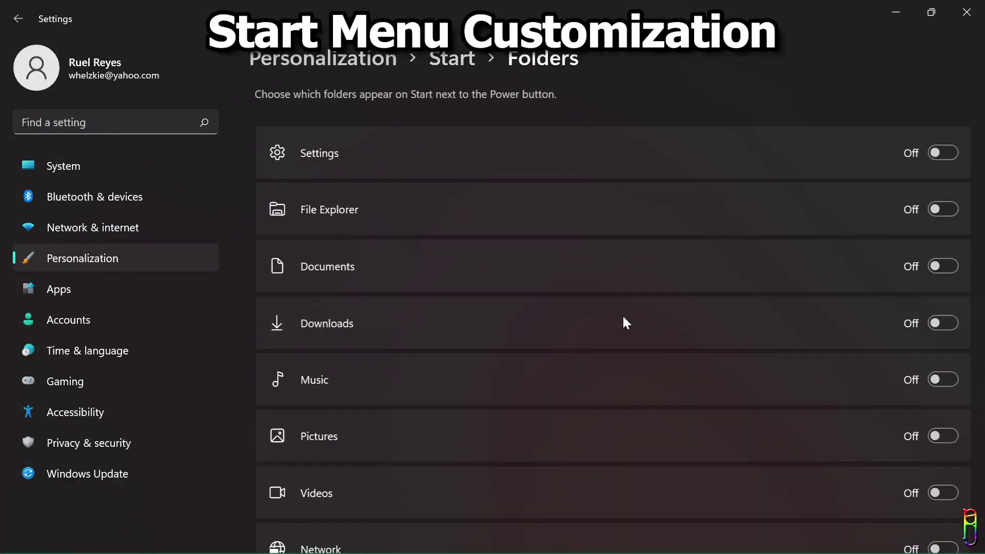
left_click(936, 155)
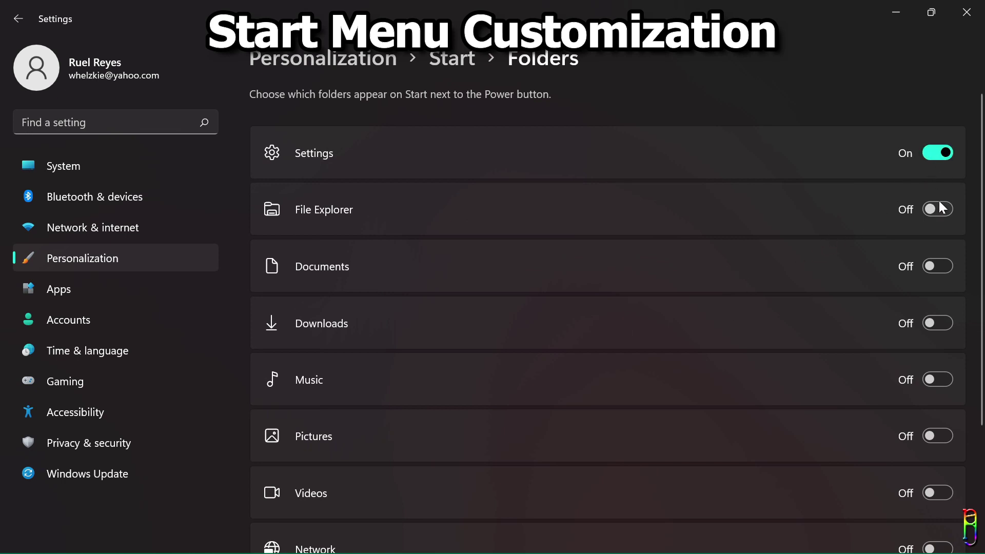
left_click(938, 267)
- Examine the folder shortcuts beside the Start menu's power button and return to the Start personalization page
left_click(163, 543)
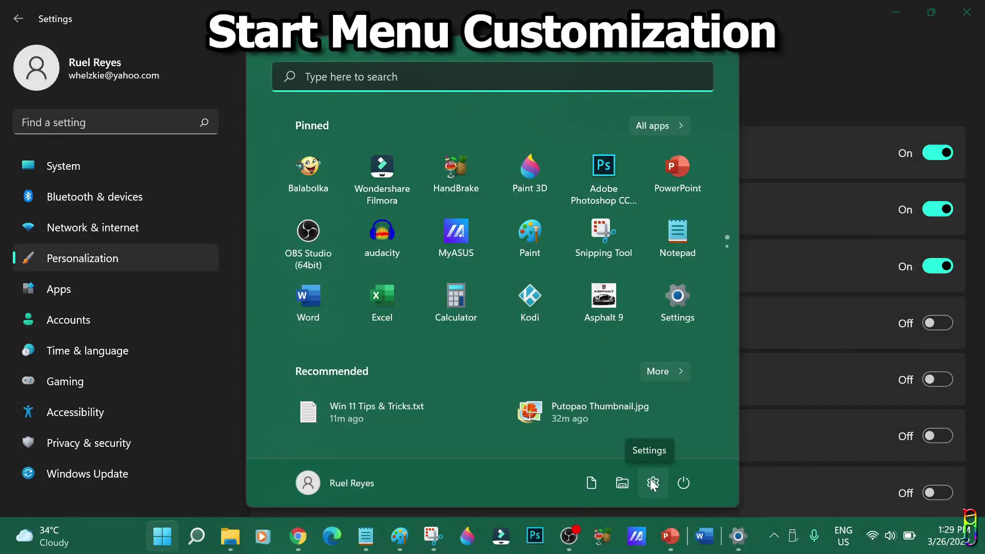
left_click(781, 51)
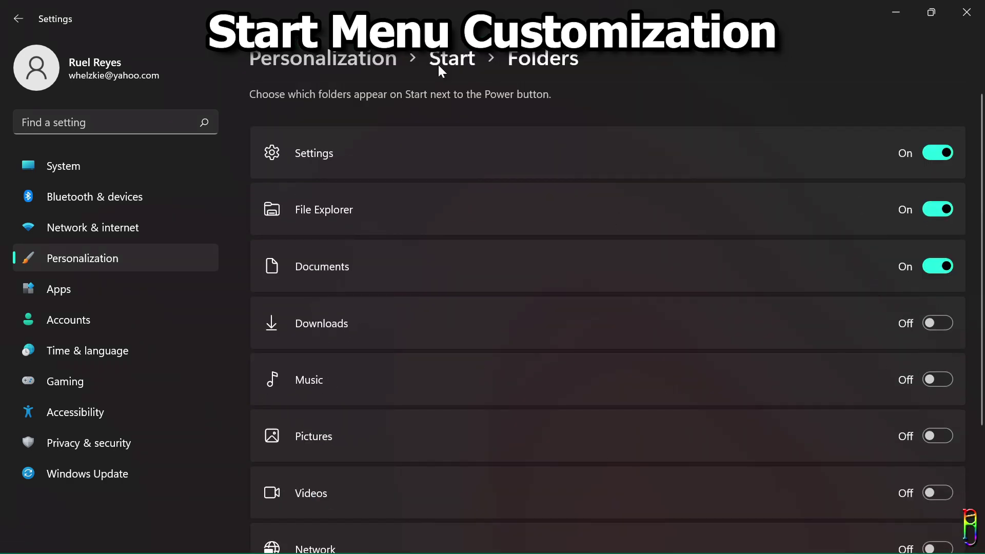
left_click(439, 67)
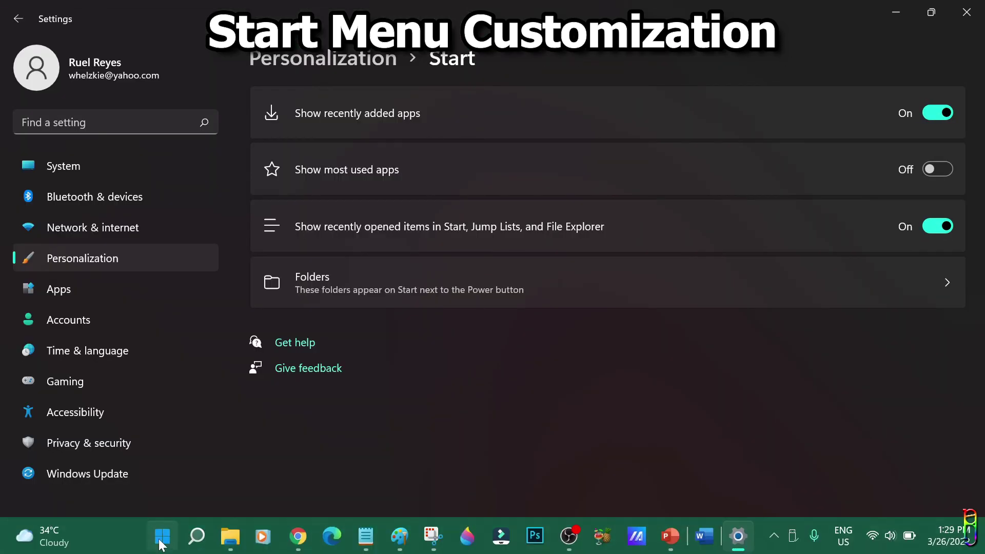
left_click(162, 536)
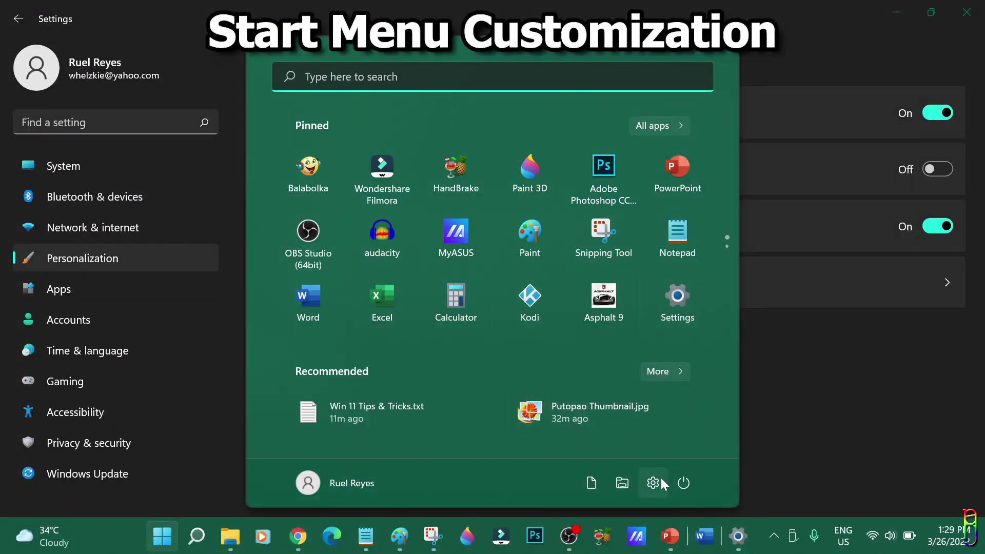
left_click(840, 403)
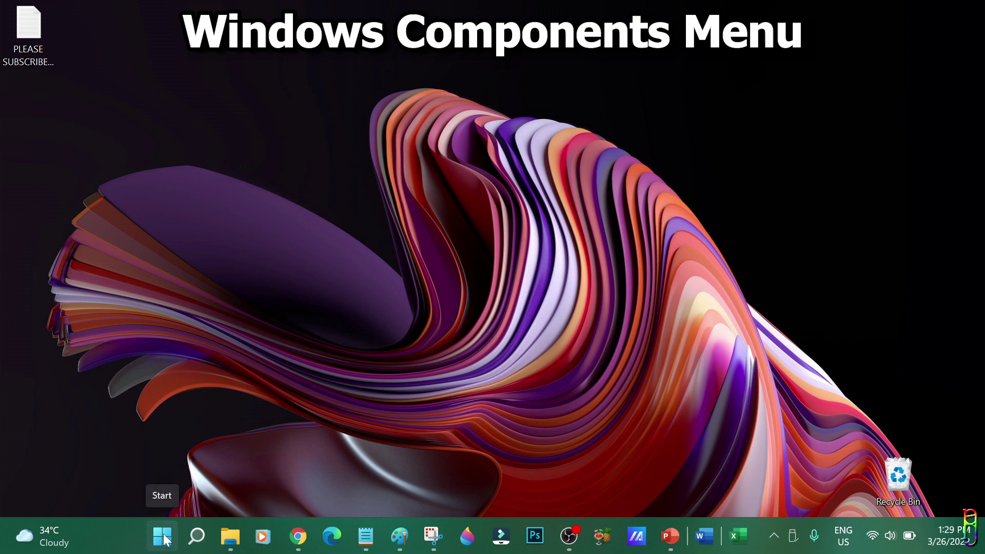
- Examine the Windows components menu of the Start button, close it, then reopen it from the desktop and dismiss it
right_click(163, 533)
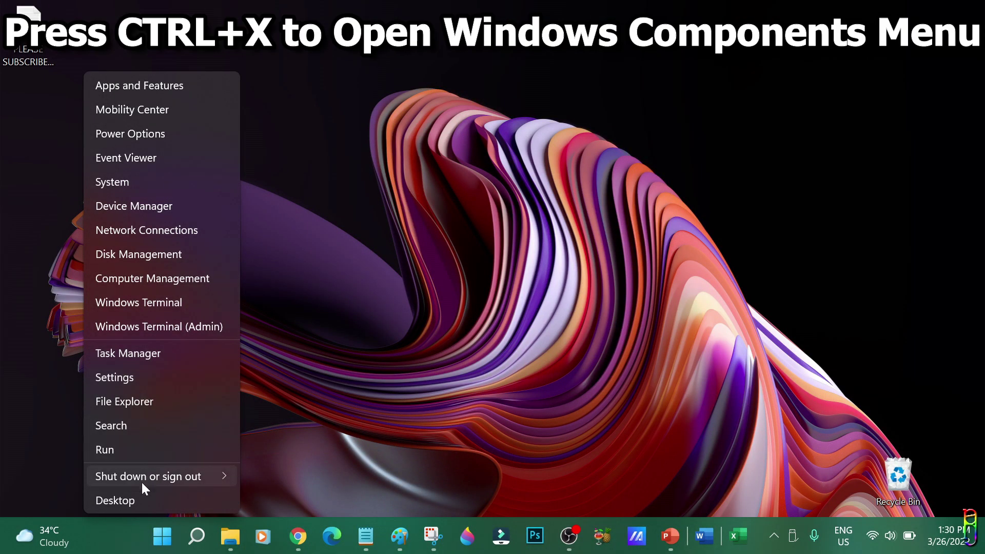
left_click(316, 419)
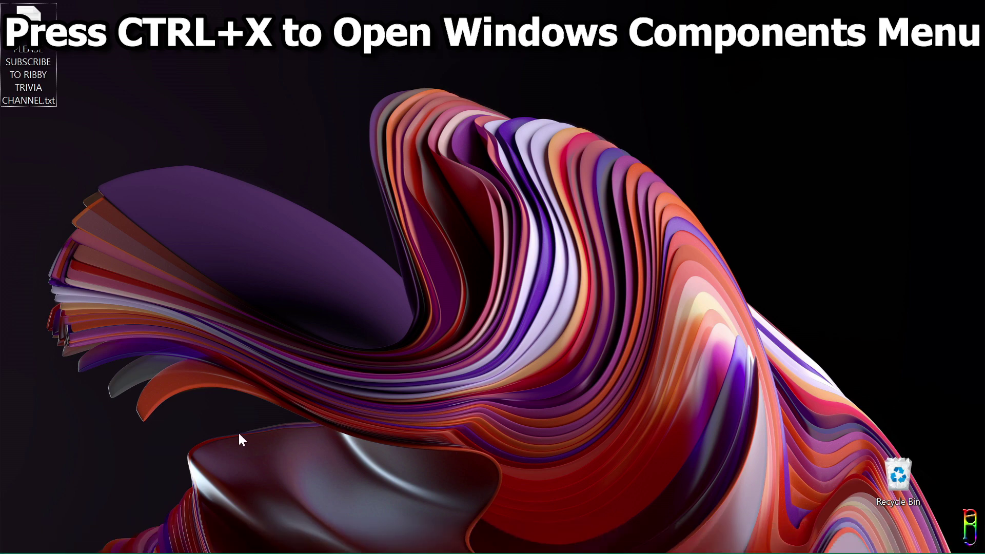
key("super+x")
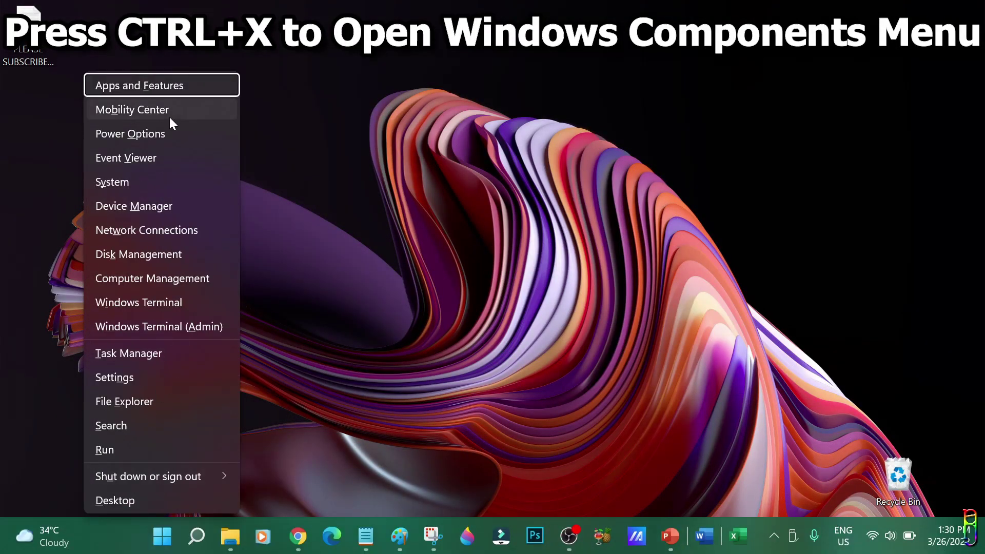
left_click(594, 406)
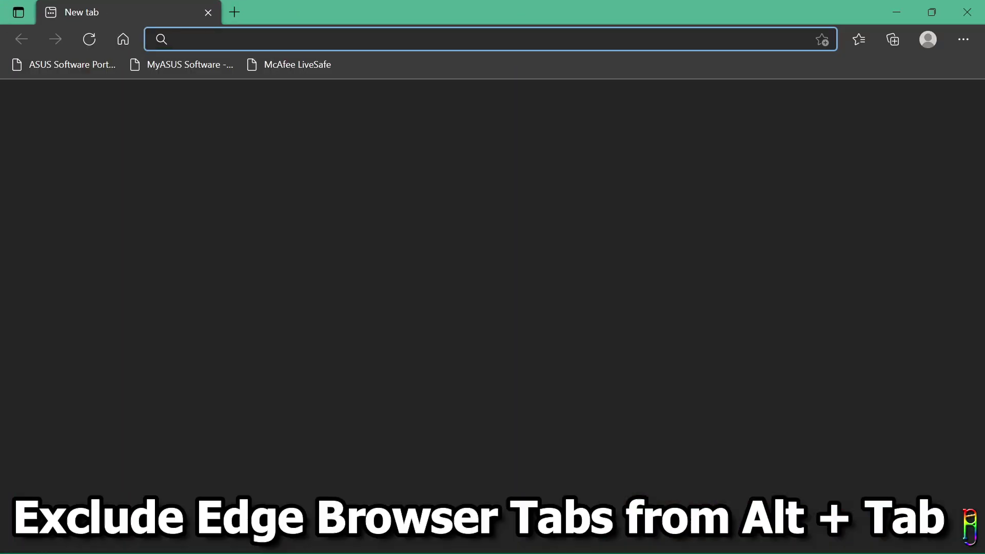
- In Edge, load google.com, Yahoo and imdb.com in three separate tabs and return to the Google tab
type("google.com")
key("Return")
left_click(235, 12)
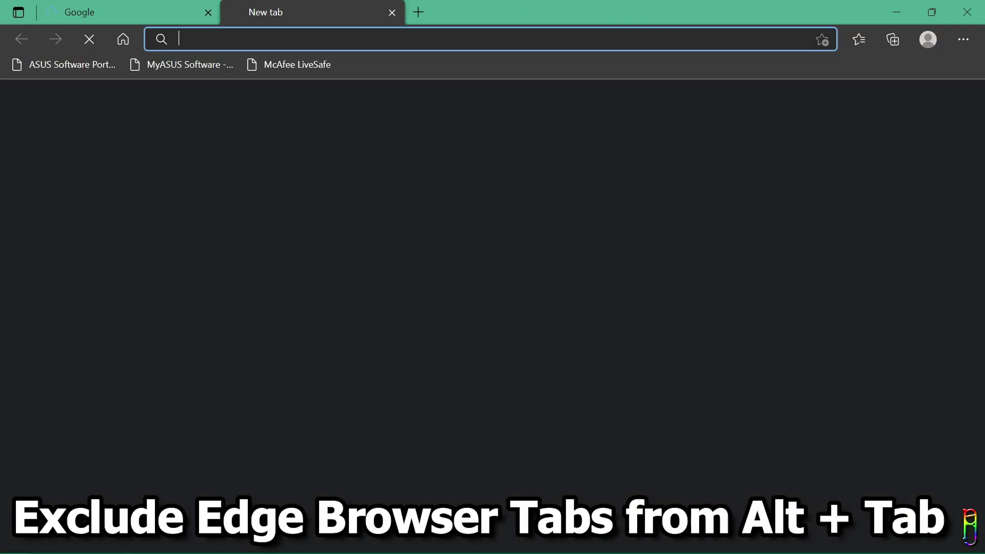
type("ya")
key("Return")
key("ctrl+t")
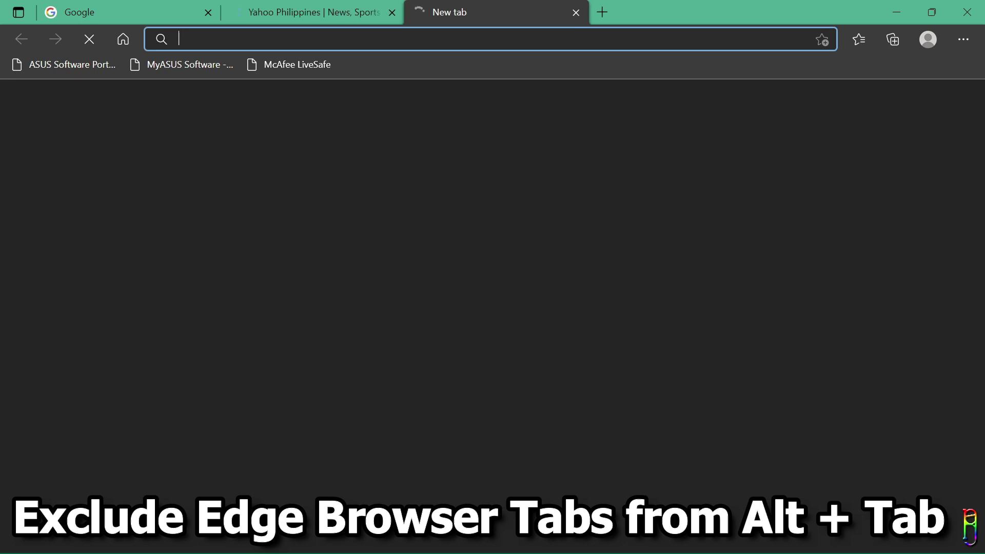
type("imdb.com")
key("Return")
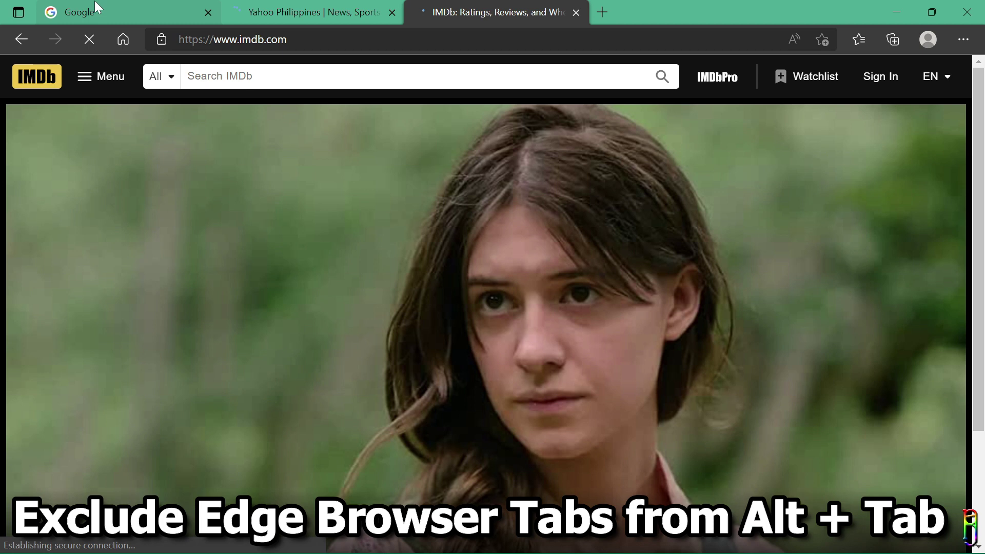
left_click(95, 1)
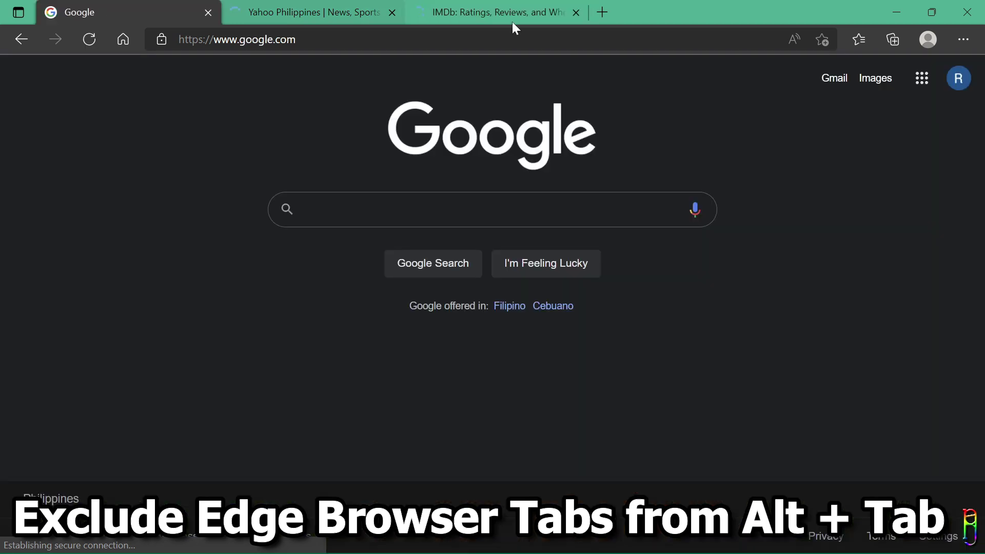
- Examine the windows and Edge tabs offered by the task switcher, switch to the IMDb tab, and return to the Google page
key("alt+Tab")
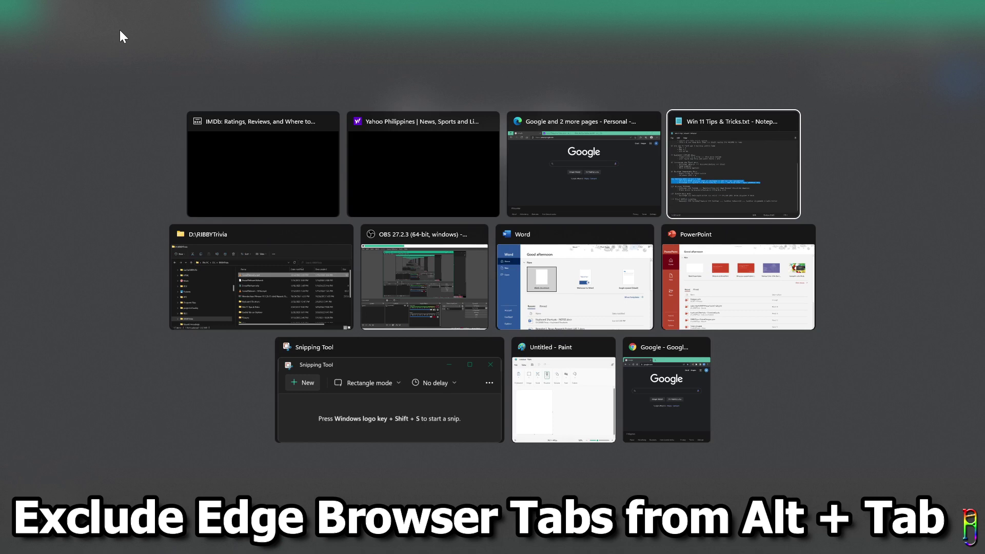
key("alt+Tab")
key("alt+Tab")
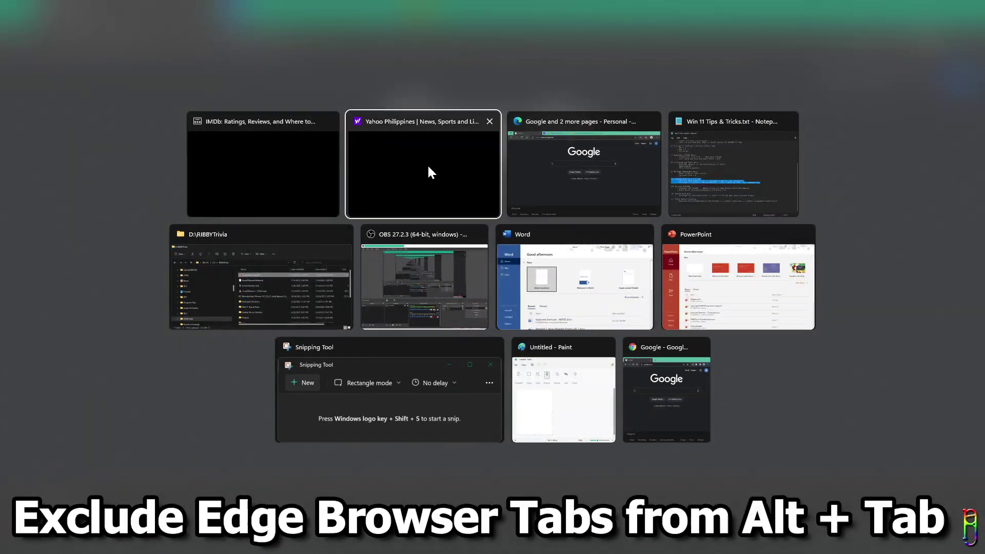
left_click(249, 114)
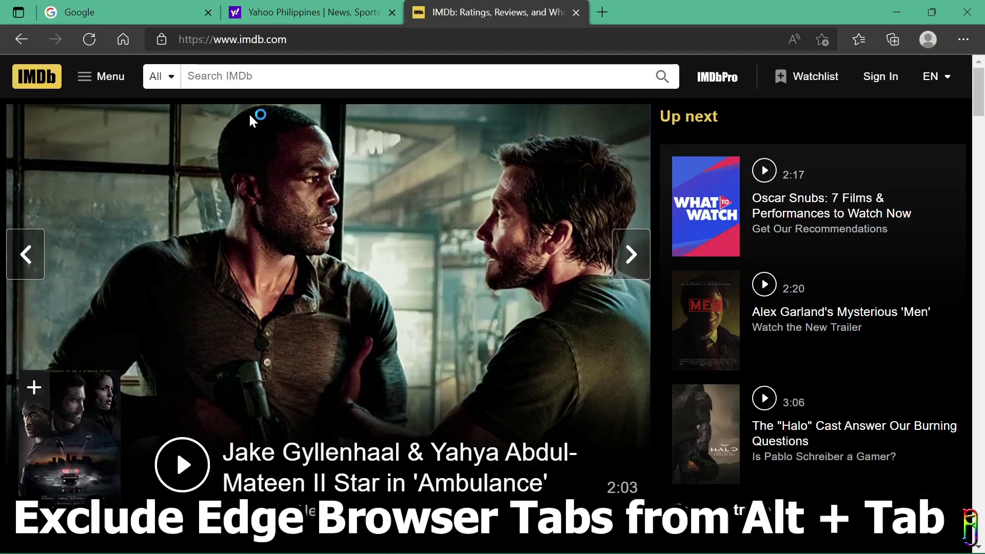
key("alt+Tab")
left_click(250, 116)
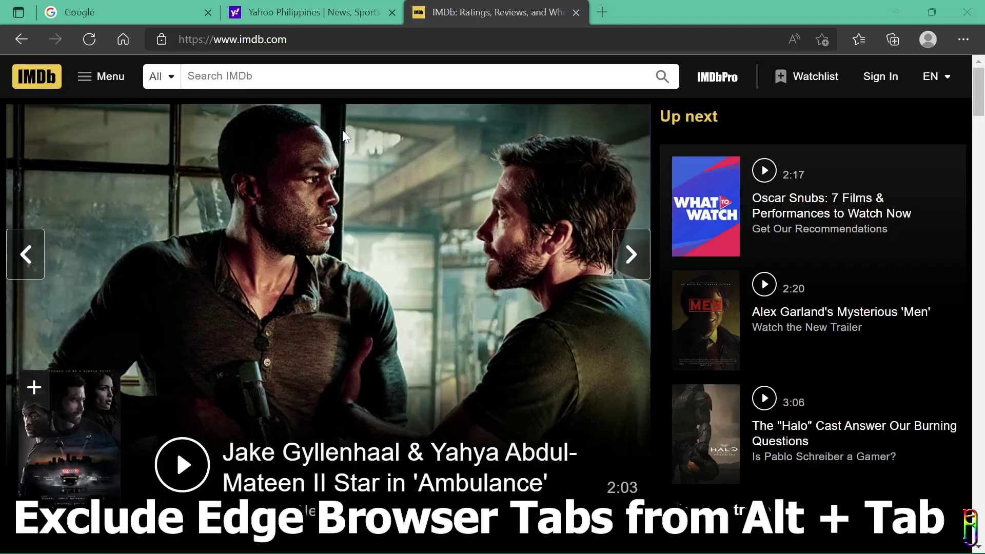
key("alt+Tab")
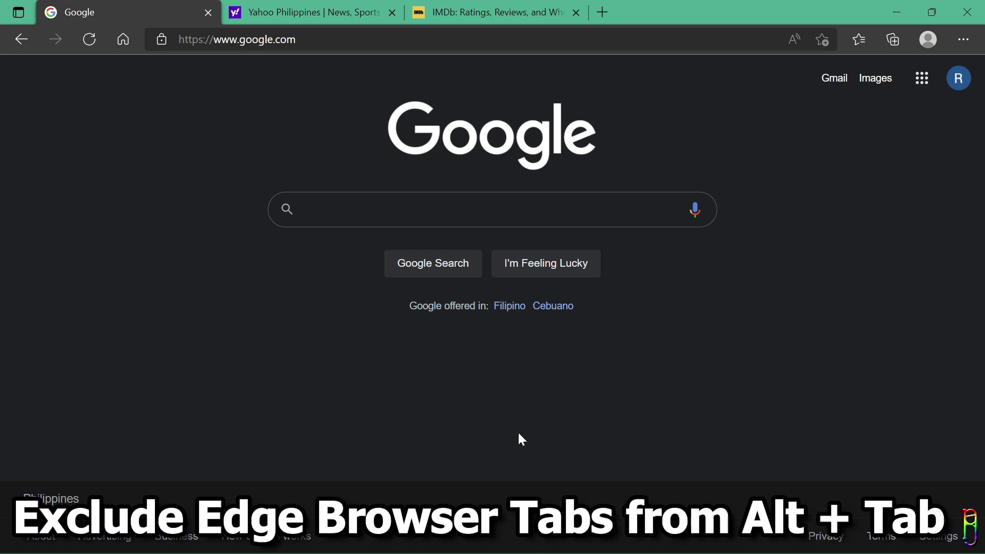
- In the Multitasking page of the System settings, set Alt + Tab to show "Open windows only"
key("super+i")
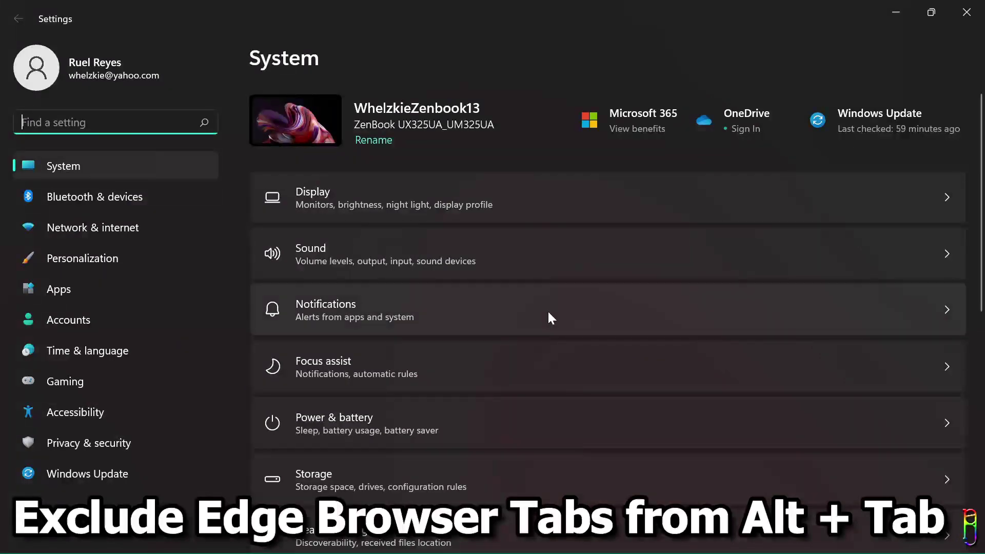
scroll(549, 317, "down", 5)
left_click(679, 313)
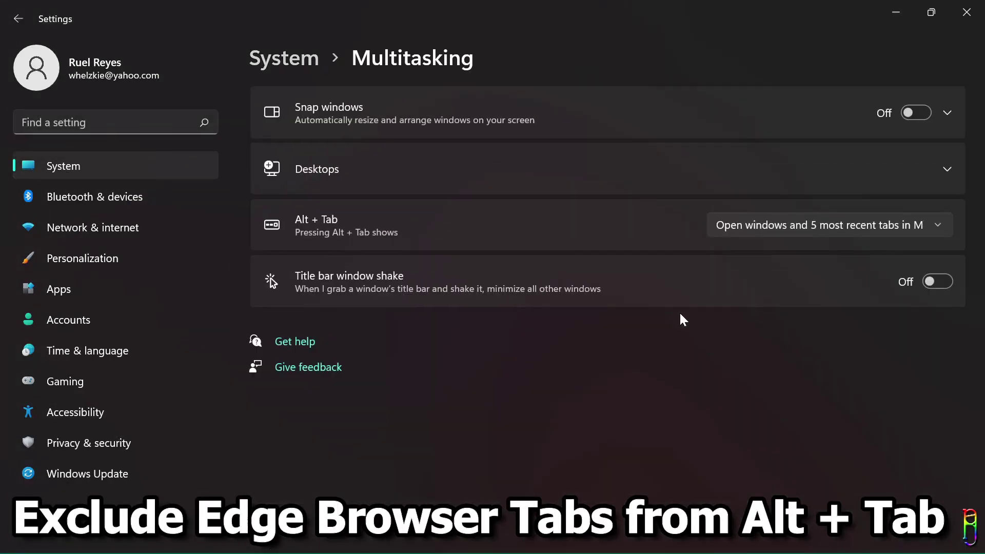
left_click(930, 224)
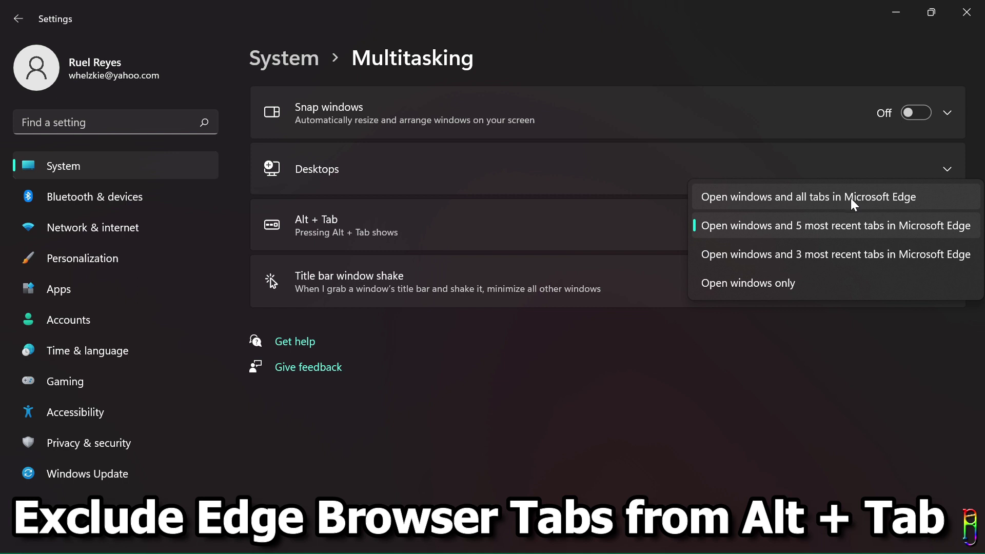
left_click(736, 284)
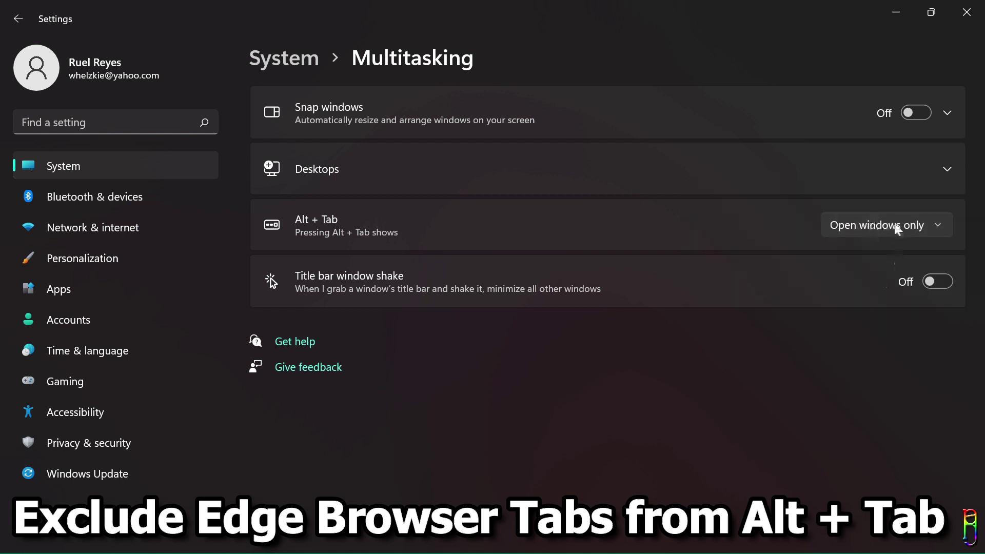
- Cycle through the task switcher to check which windows it lists, and switch to the Edge window
key("alt+Tab")
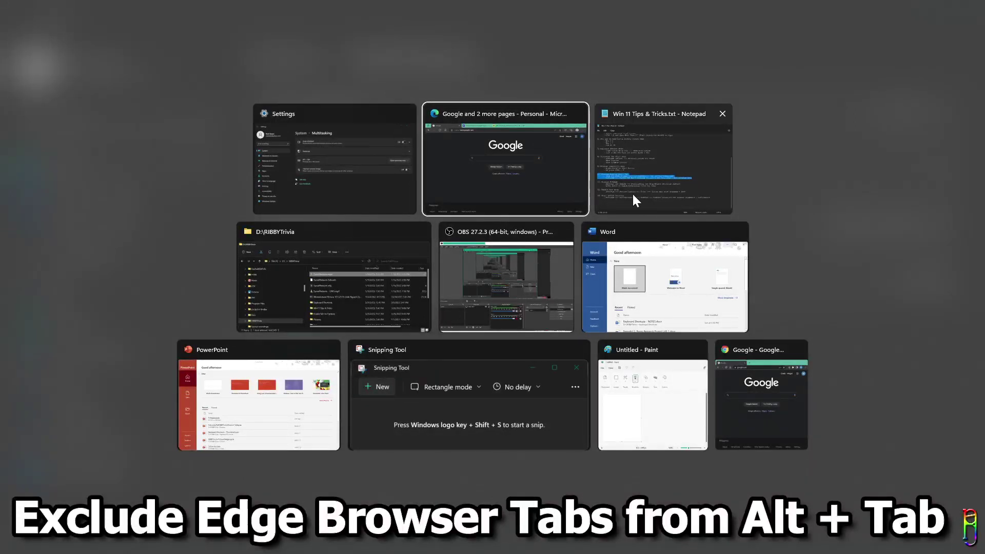
key("Tab")
key("Tab")
key("Tab")
key("Tab")
key("Tab")
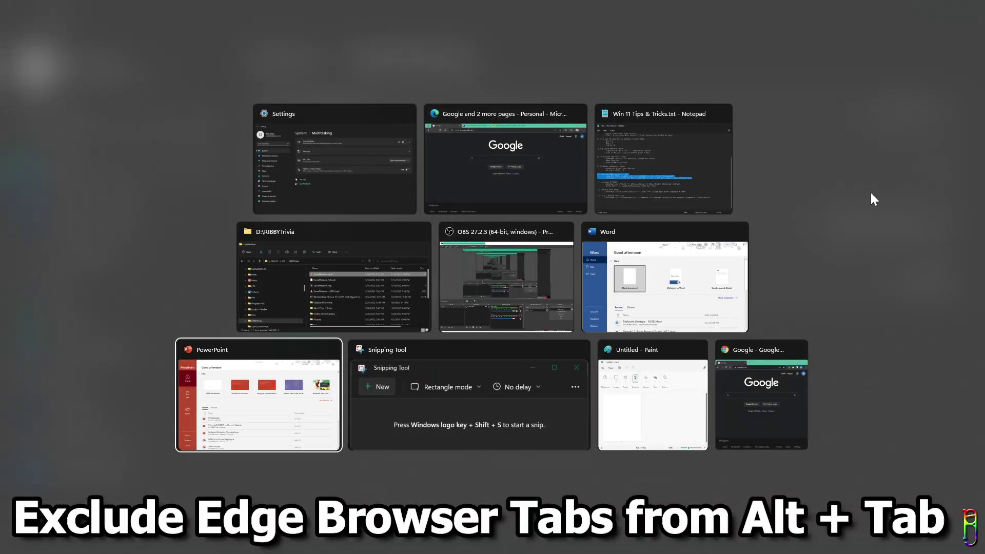
key("shift+Tab")
key("shift+Tab")
key("shift+Tab")
key("shift+Tab")
key("shift+Tab")
key("shift+Tab")
key("Tab")
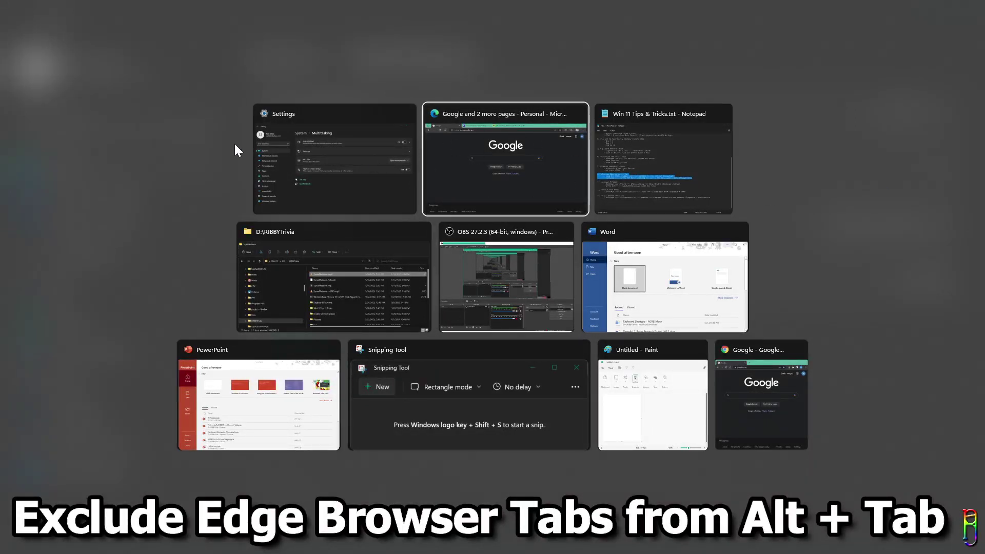
key("shift+Tab")
key("Tab")
key("Tab")
key("shift+Tab")
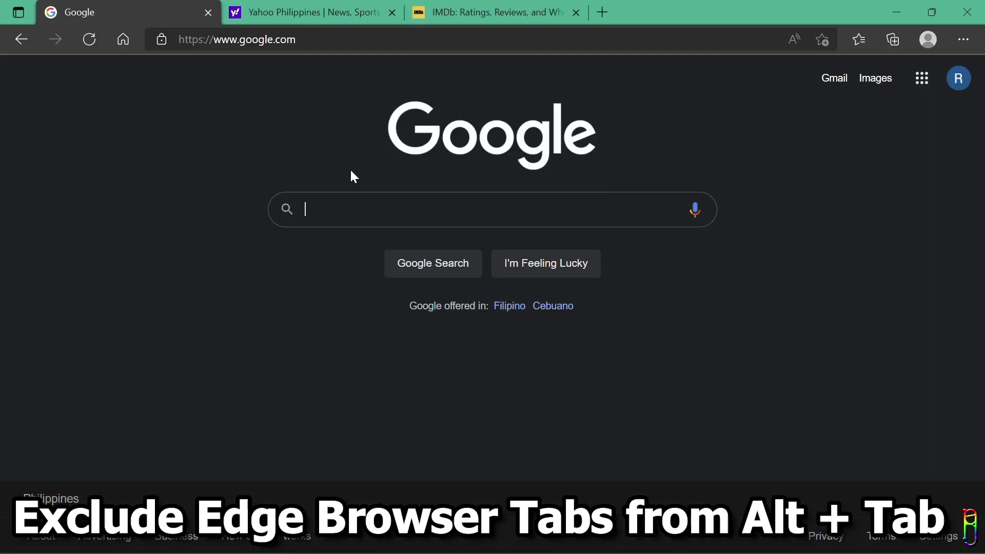
key("alt+Tab")
key("alt+Tab")
key("alt+Tab")
key("alt+Tab")
key("alt+Tab")
key("alt+Tab")
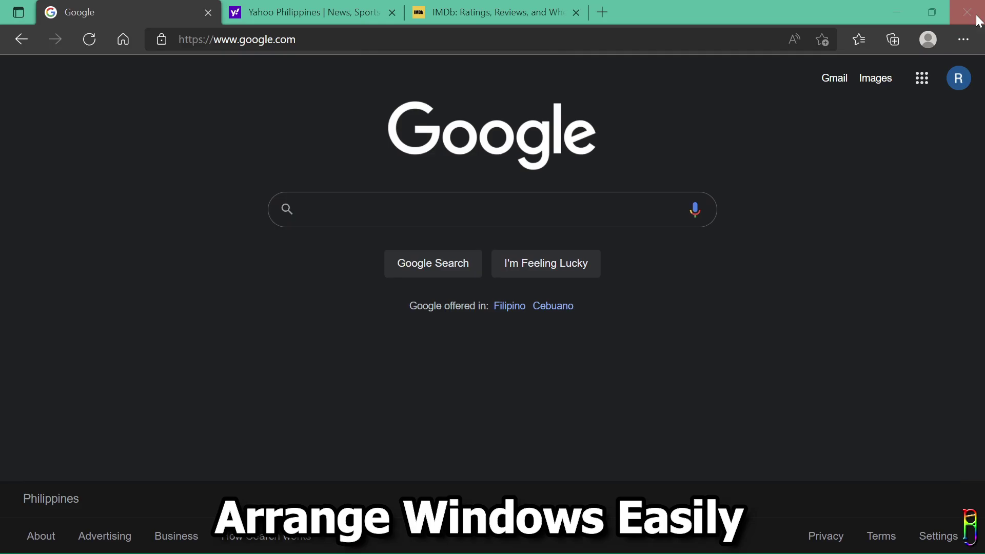
- Turn on Snap windows in the Multitasking page of the System settings and expand its list of options
left_click(979, 21)
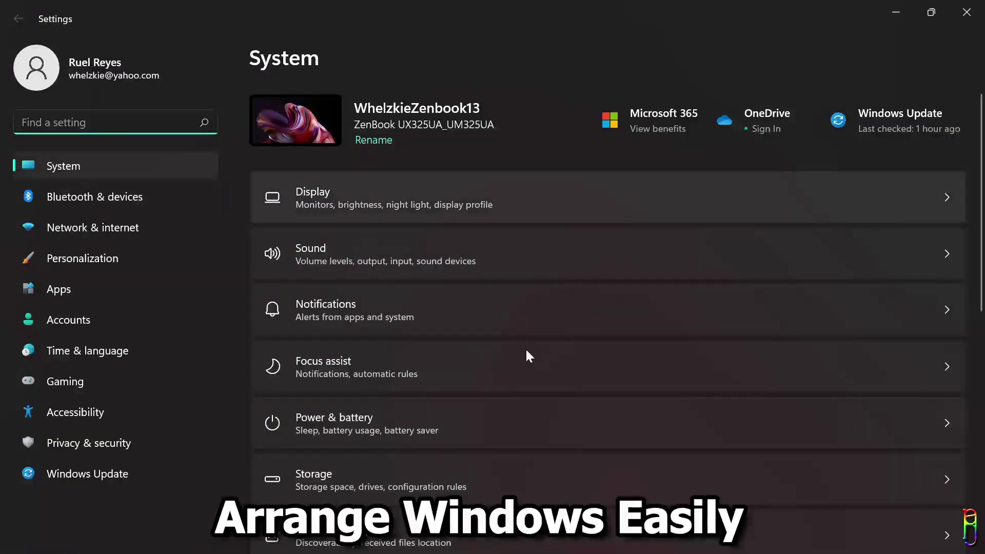
scroll(525, 349, "down", 5)
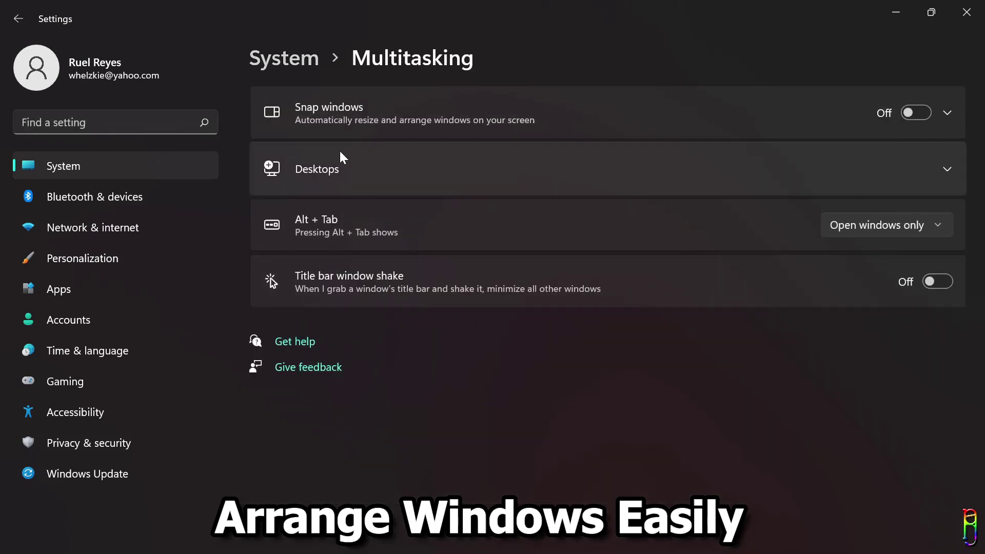
left_click(914, 112)
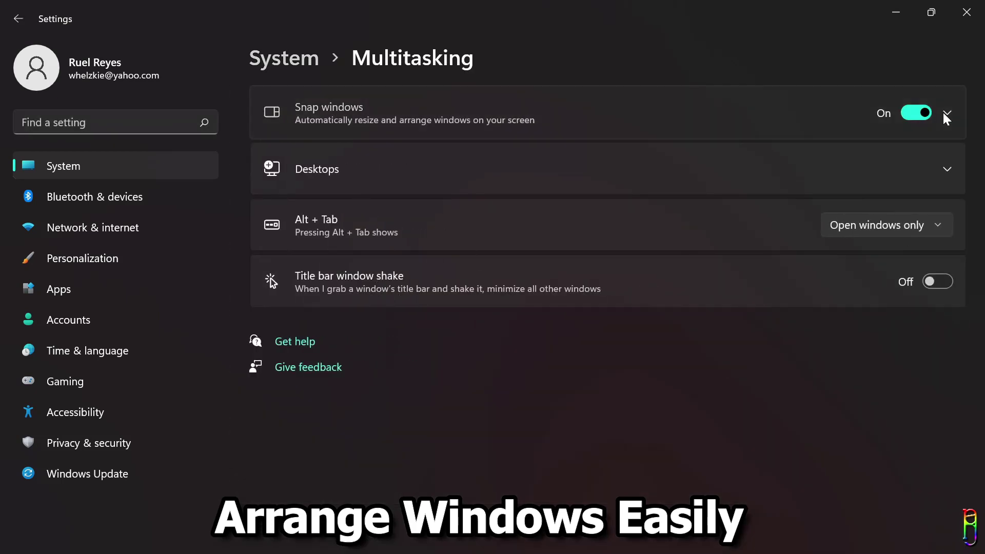
left_click(944, 112)
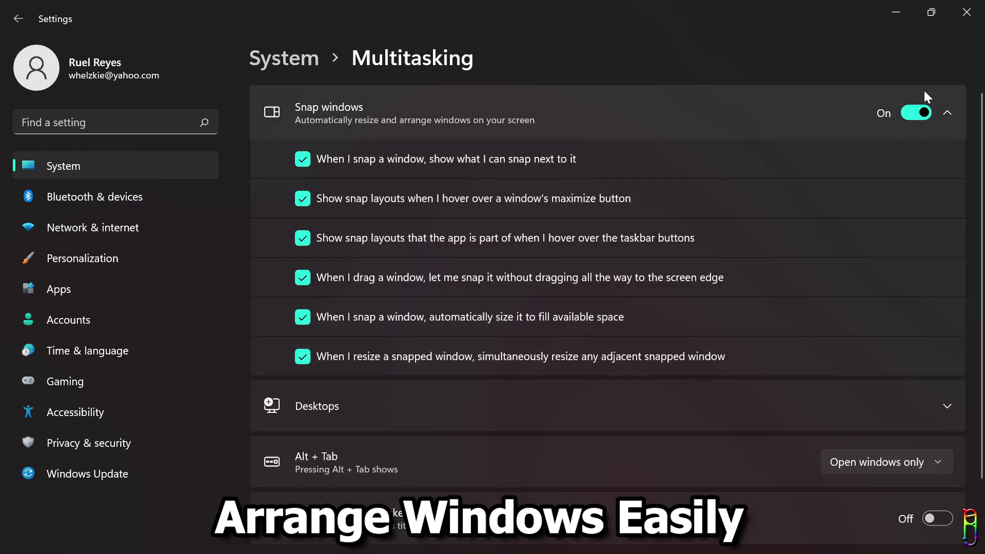
- Snap Settings into the tall left zone of the three-window layout, with Edge in the upper right zone and PowerPoint in the lower right
mouse_move(936, 14)
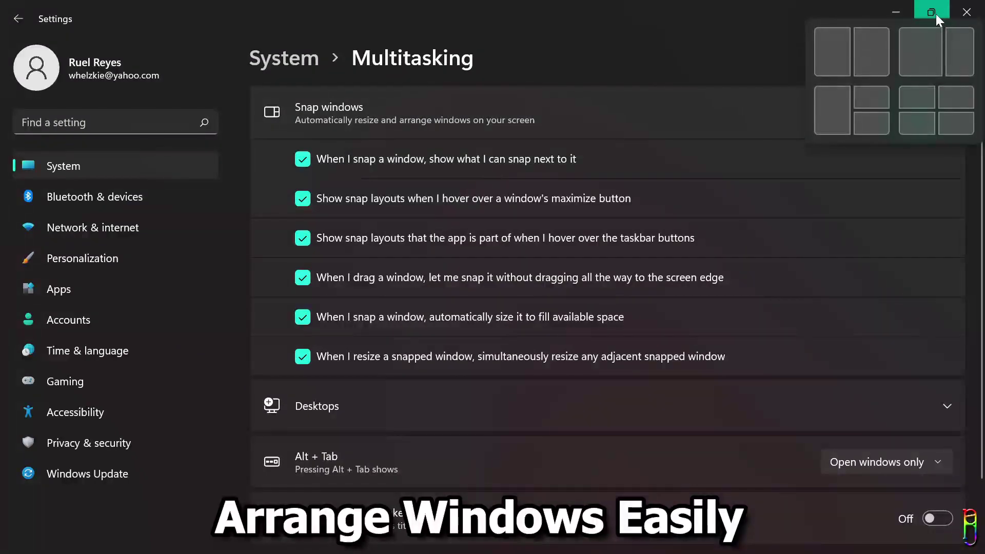
left_click(932, 12)
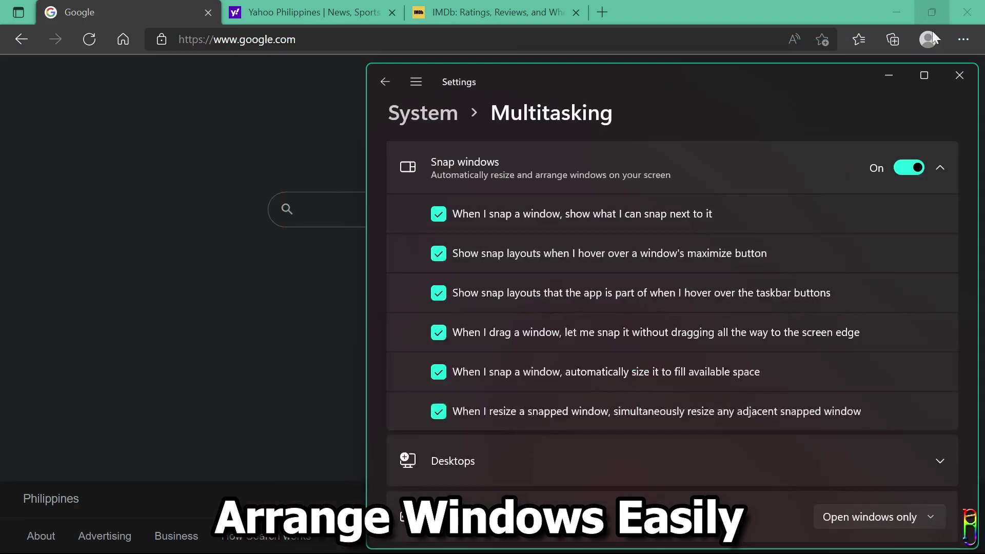
mouse_move(916, 76)
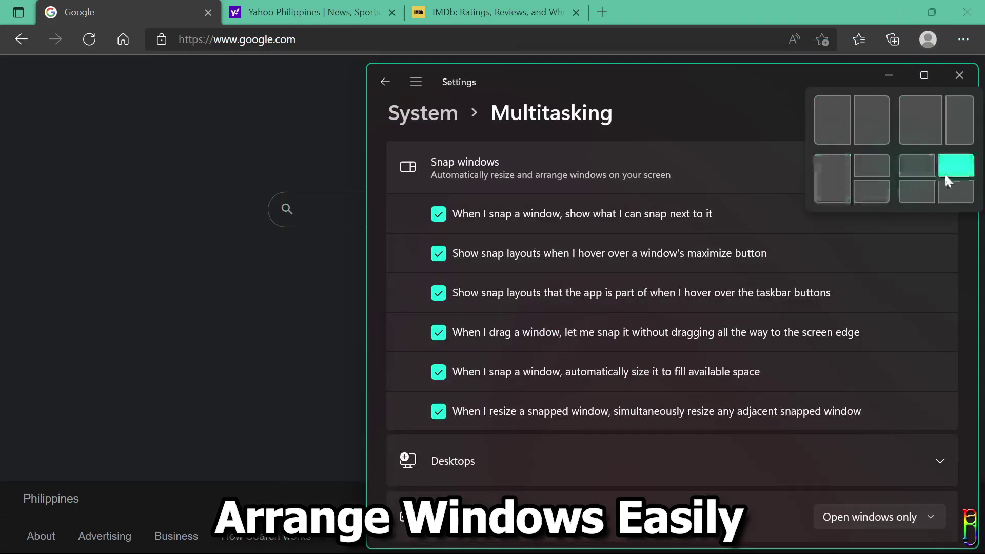
left_click(838, 179)
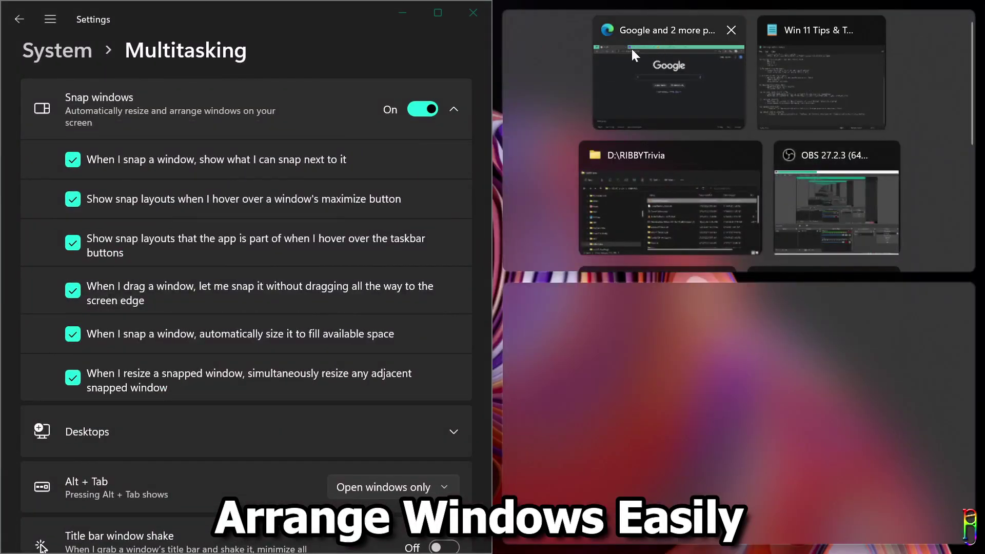
left_click(664, 45)
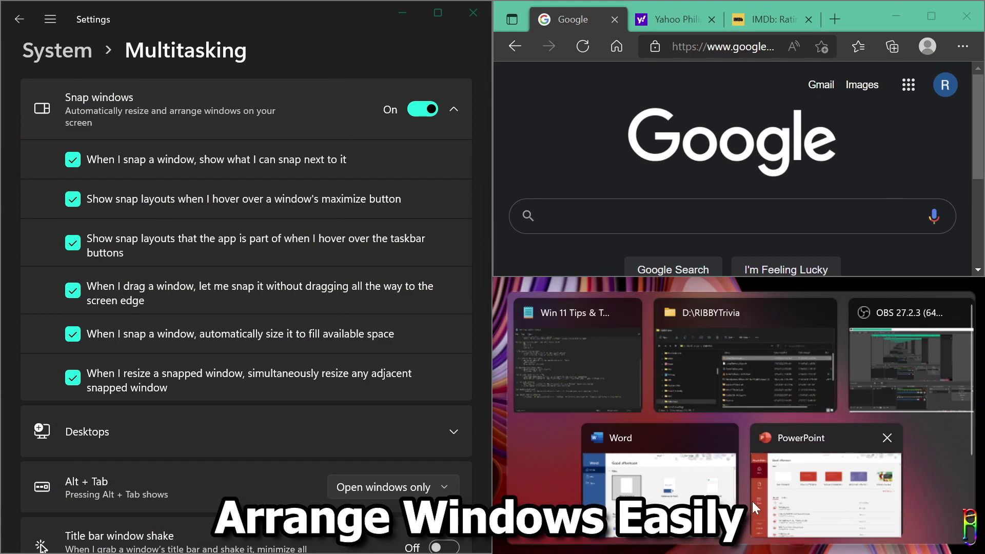
left_click(840, 476)
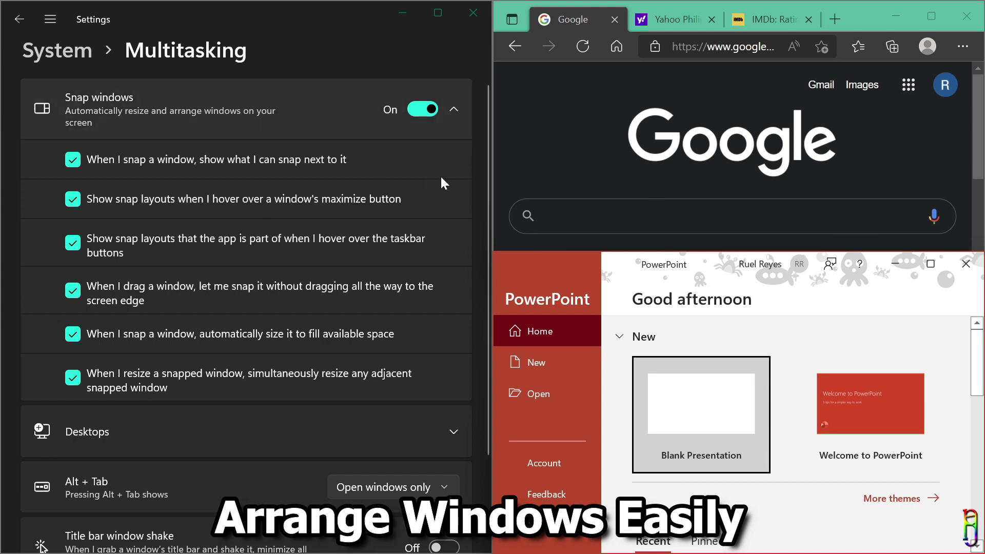
- Snap Edge, PowerPoint, the RIBBYTrivia folder and Settings into the four-window layout, from the upper left zone to the lower right
mouse_move(927, 11)
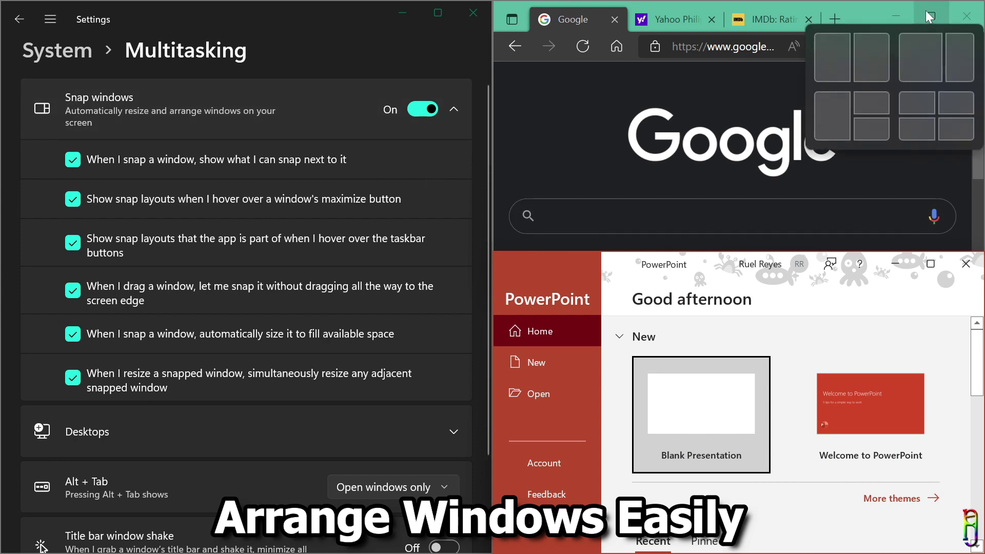
left_click(920, 100)
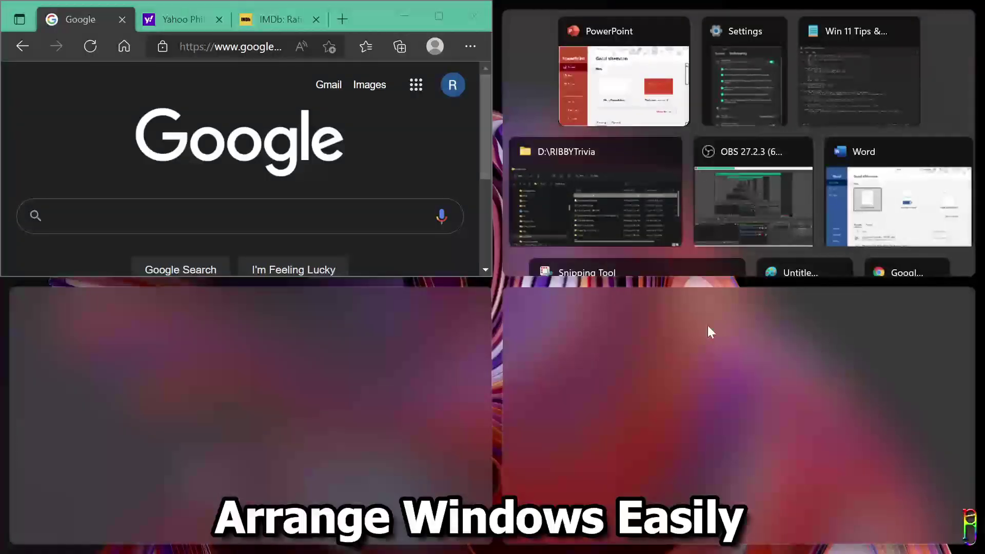
left_click(623, 82)
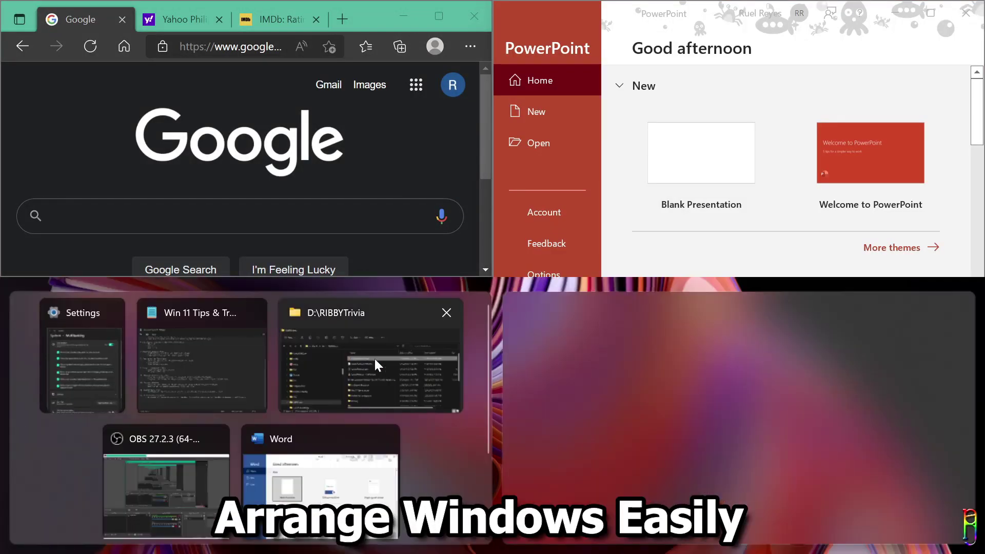
left_click(378, 365)
left_click(618, 341)
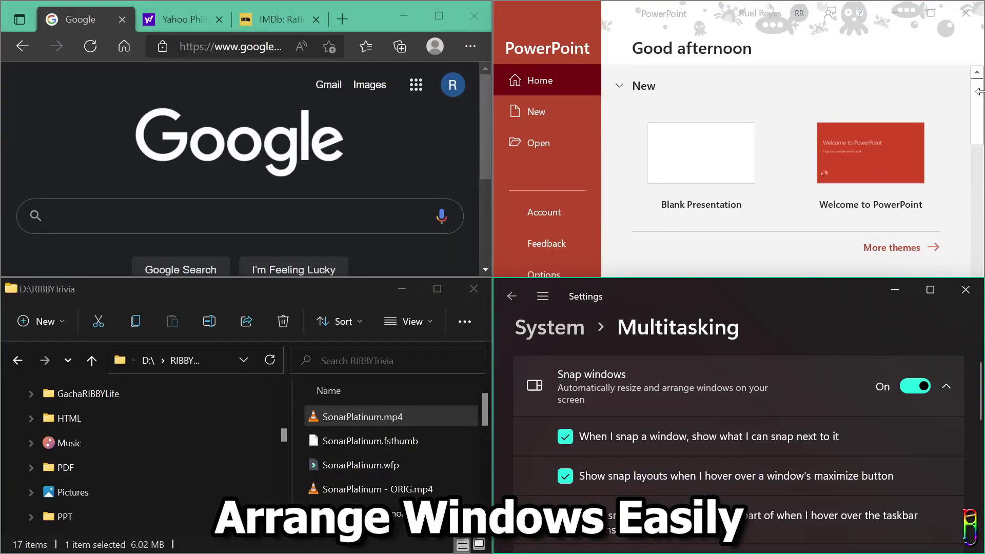
- Maximize the PowerPoint window and restore it to its previous size
left_click(931, 12)
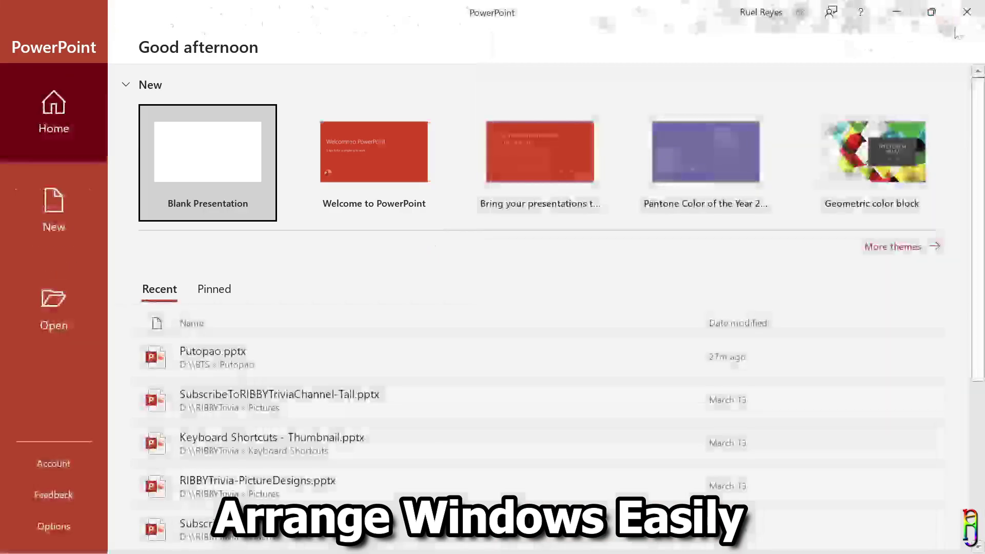
left_click(932, 12)
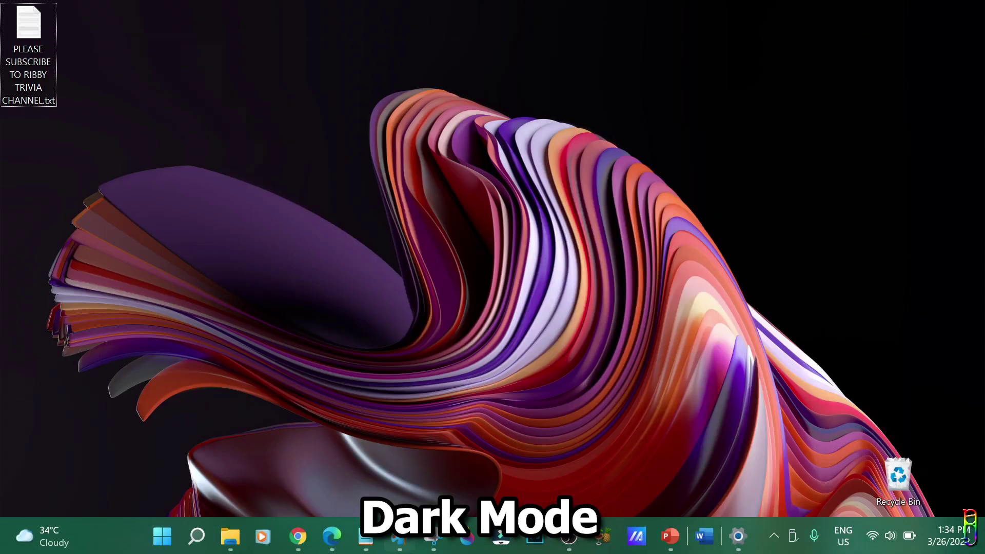
- Check the tips list in the Win 11 Tips _Tricks.txt notes, and minimize the Notepad and RIBBYTrivia folder windows
left_click(368, 545)
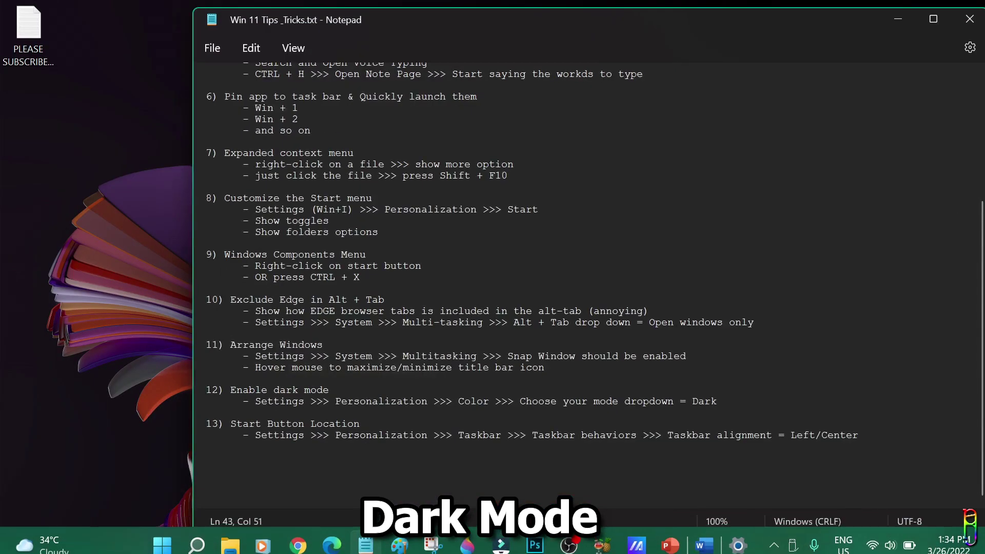
left_click(898, 22)
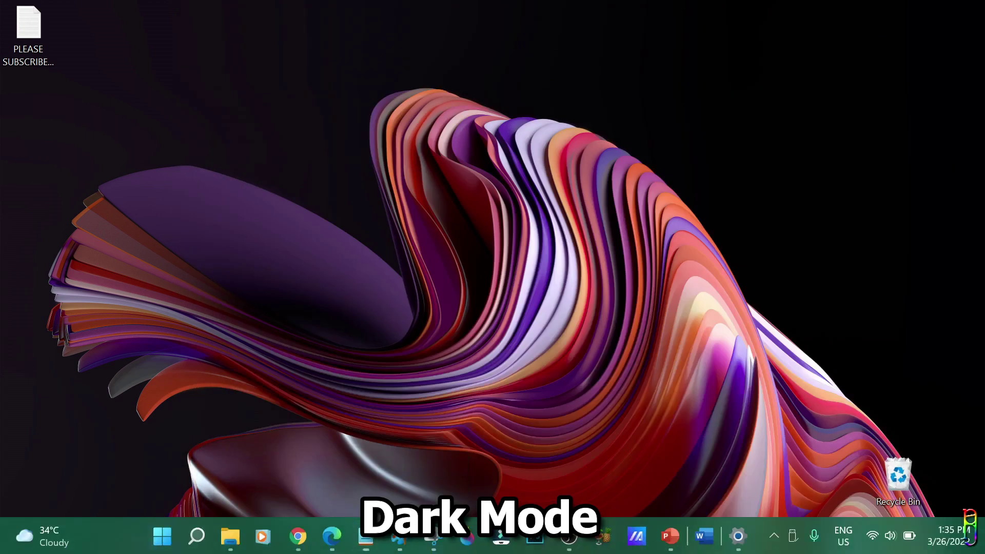
key("alt+Tab")
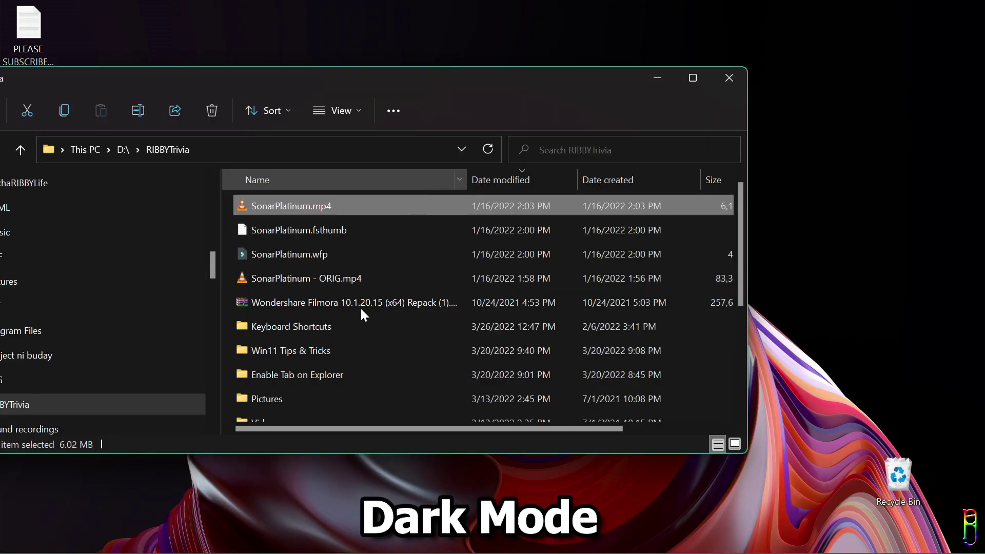
left_click(658, 78)
- Maximize the Settings window and go to the Colors page of Personalization
key("super")
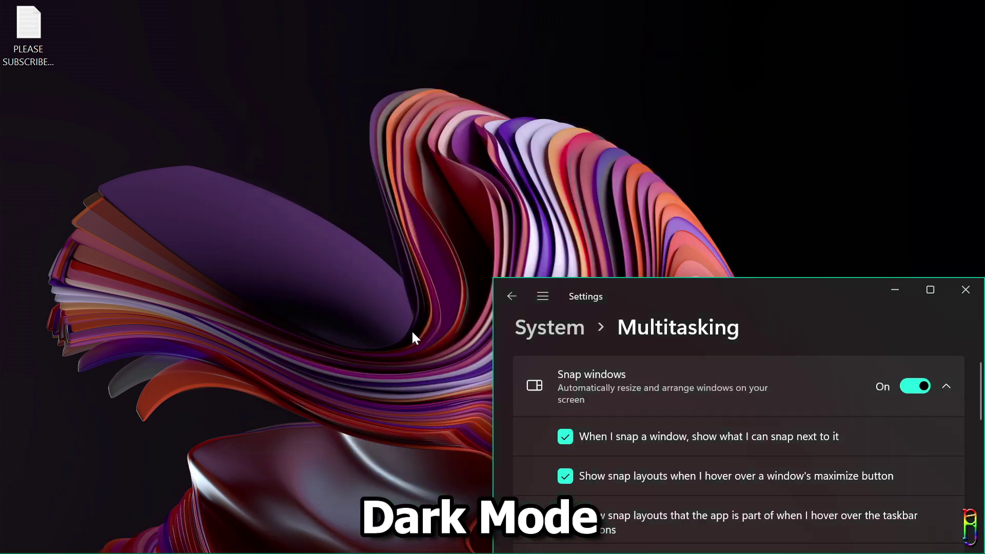
left_click_drag(850, 292, 572, 17)
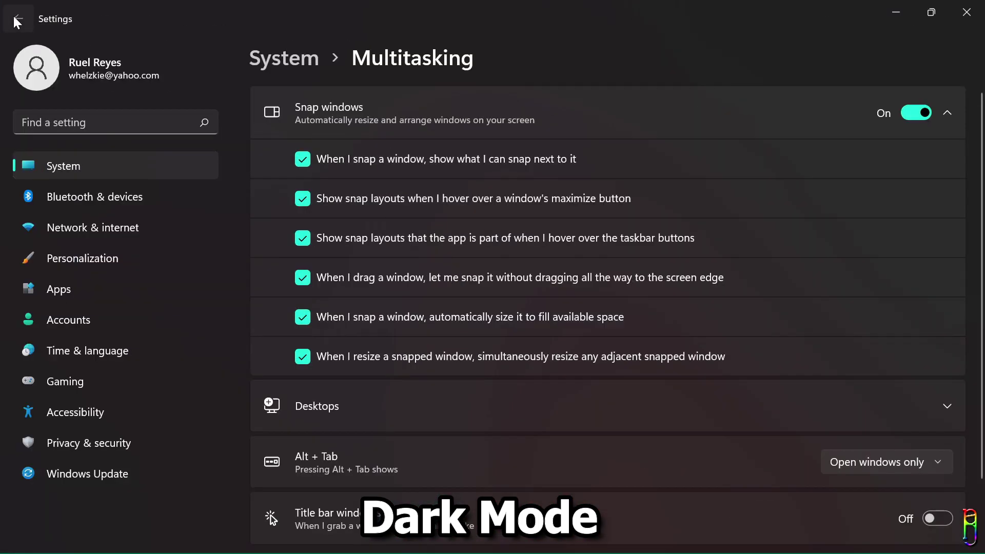
left_click(18, 19)
left_click(78, 255)
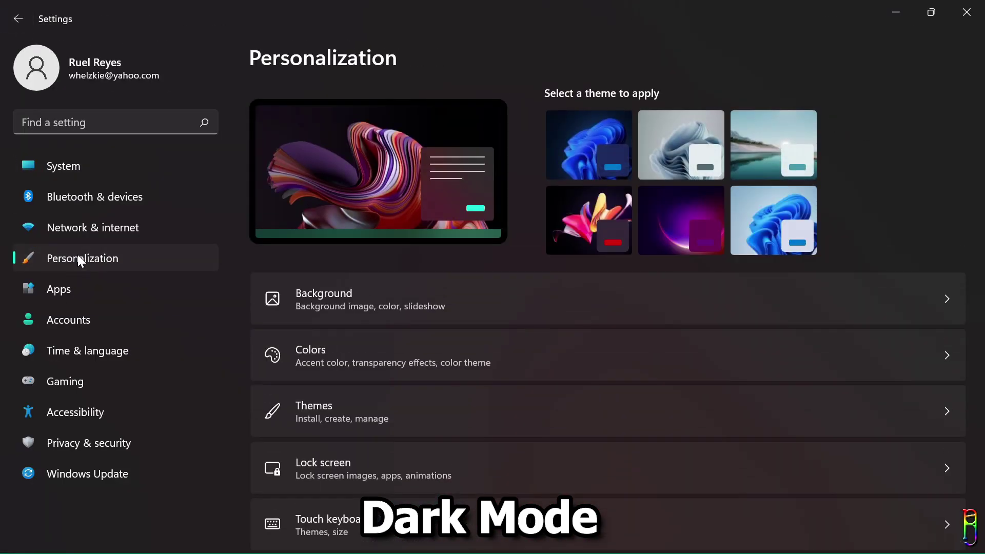
left_click(396, 350)
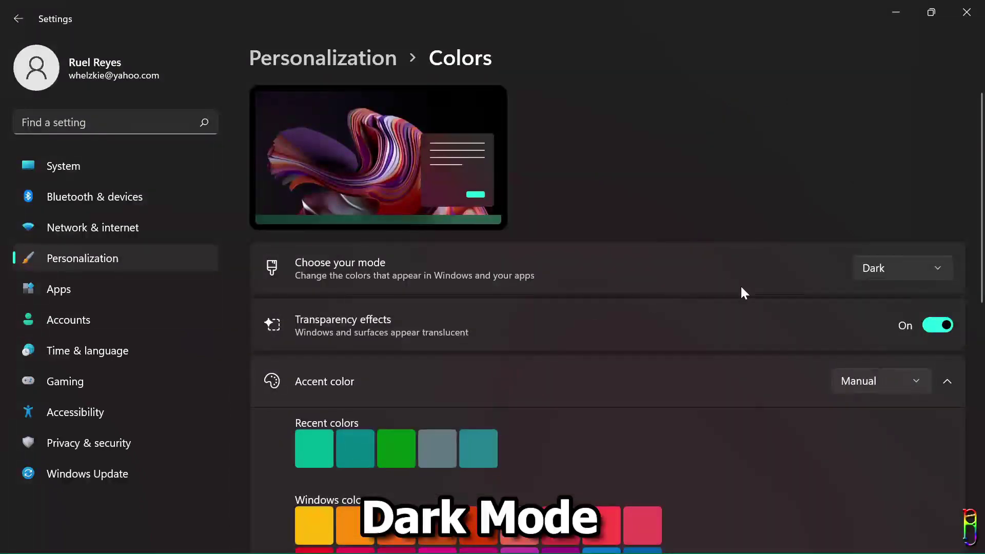
- Switch the color mode to Light, and try the Custom mode as well
left_click(904, 268)
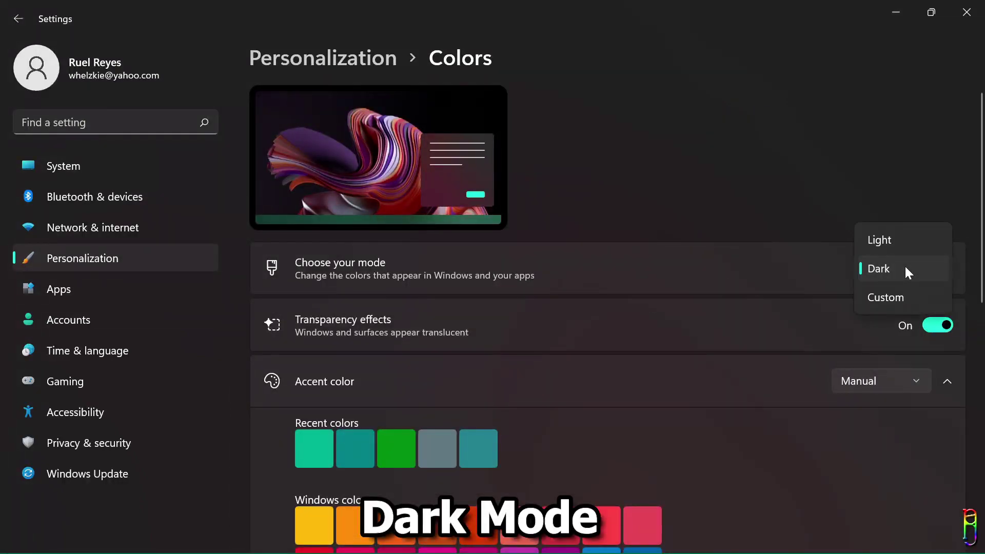
left_click(892, 242)
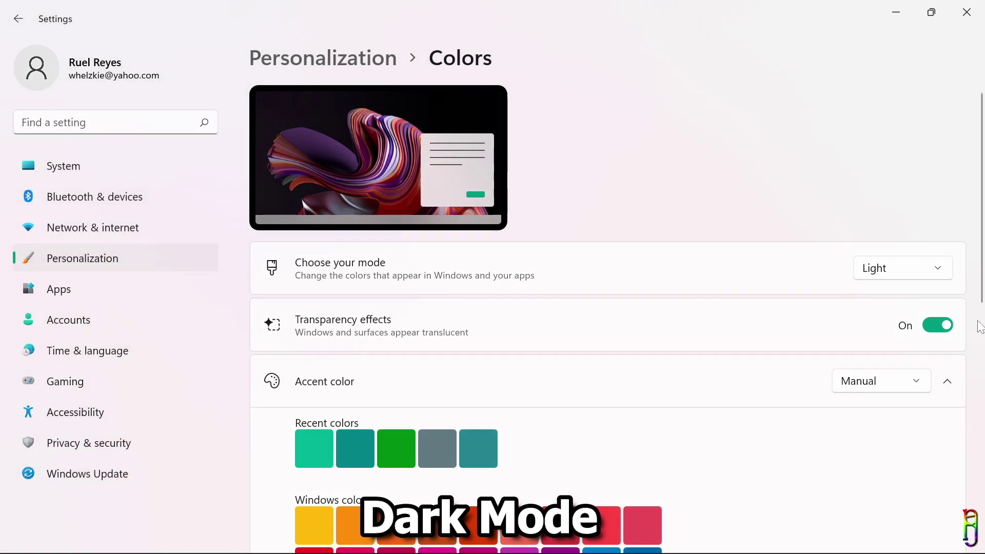
left_click(937, 270)
left_click(903, 326)
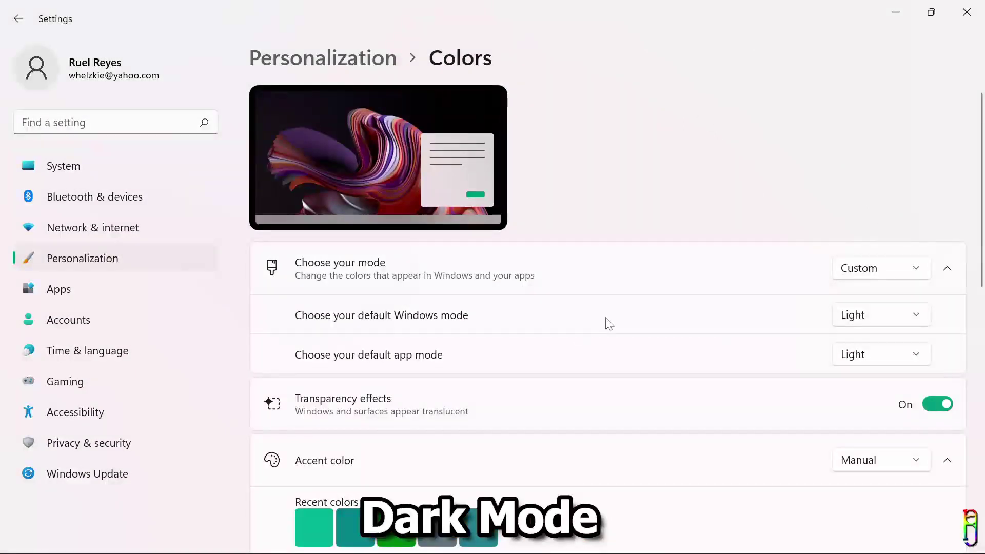
- Set the color mode to Dark on the Colors page and close Settings
left_click(899, 321)
left_click(925, 269)
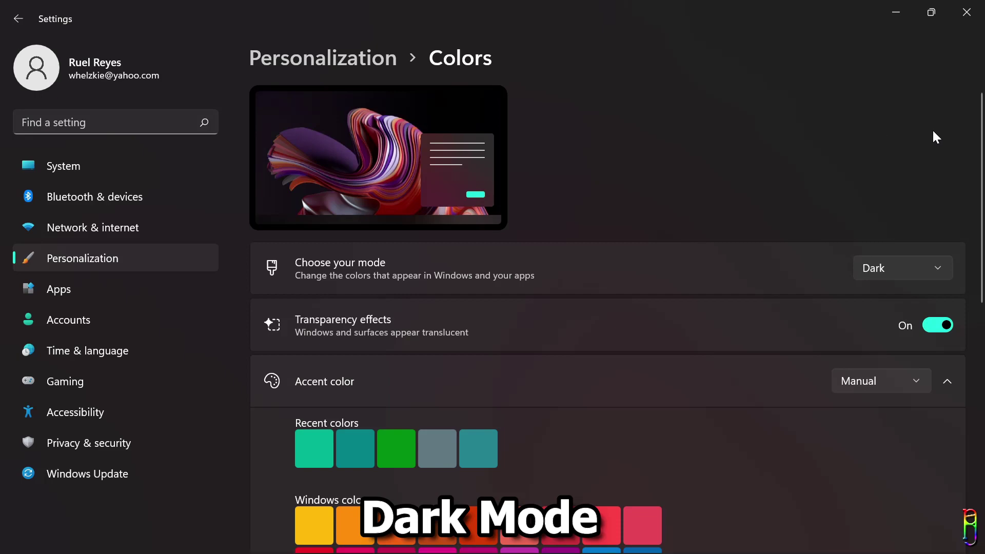
left_click(926, 263)
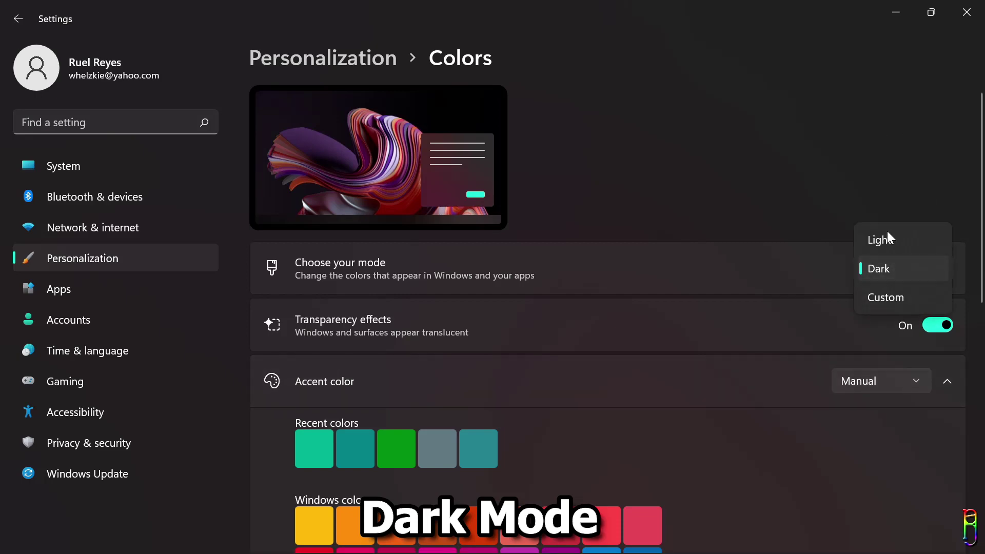
left_click(768, 84)
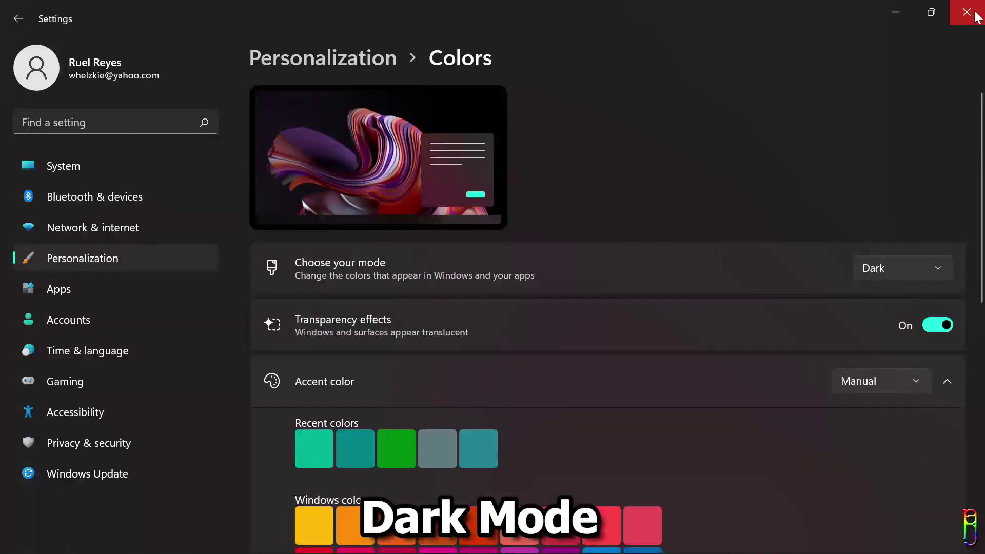
left_click(975, 16)
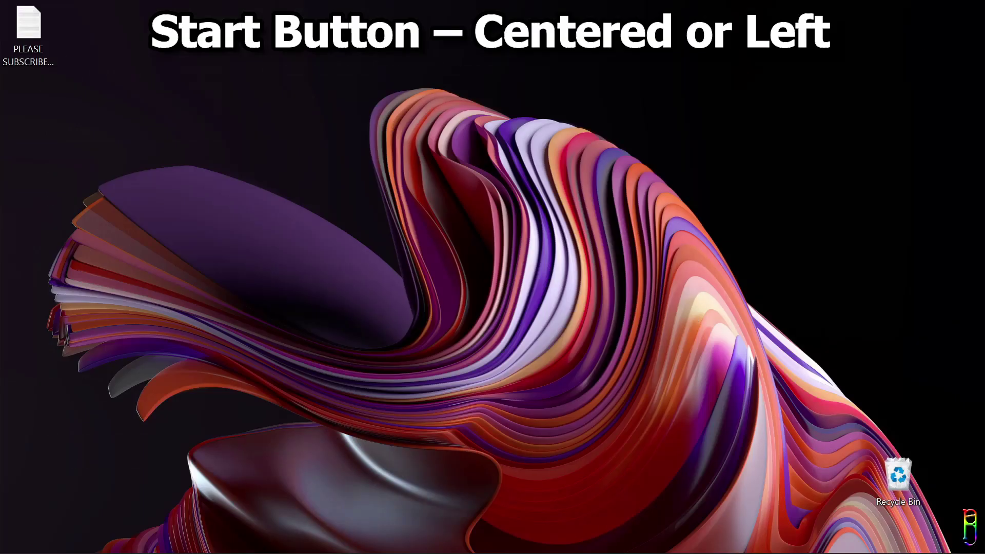
- Bring up the Taskbar page in the Personalization settings and expand Taskbar behaviors
mouse_move(367, 539)
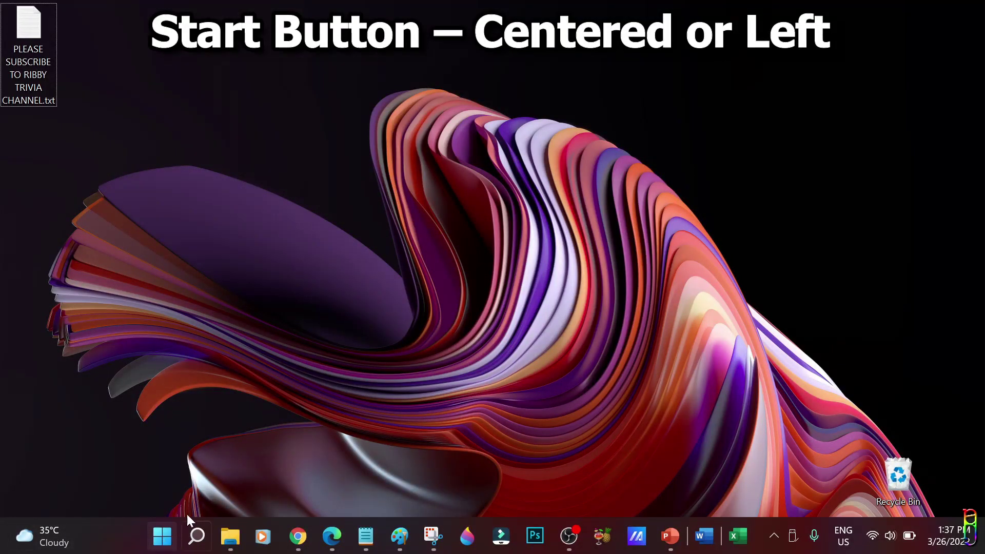
key("super+i")
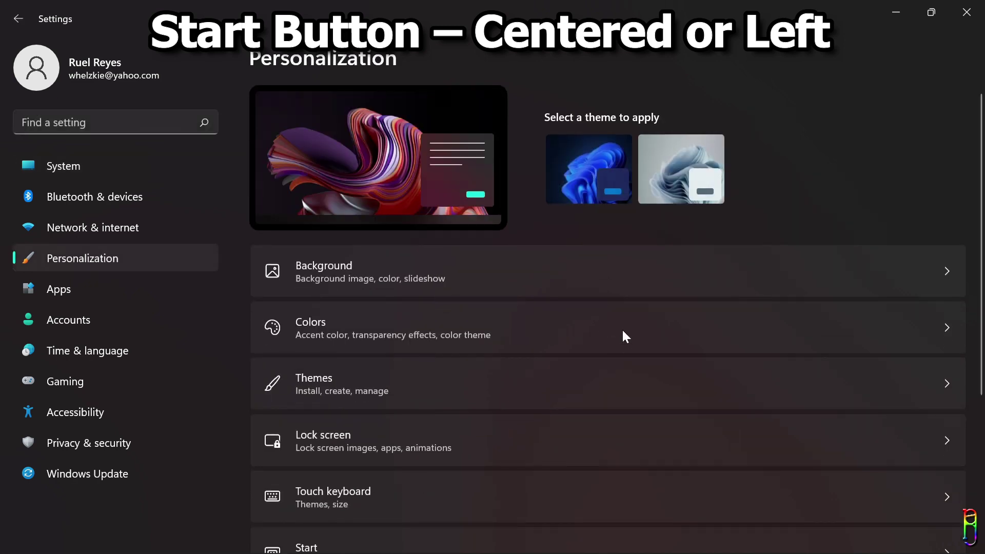
scroll(411, 364, "down", 4)
left_click(334, 381)
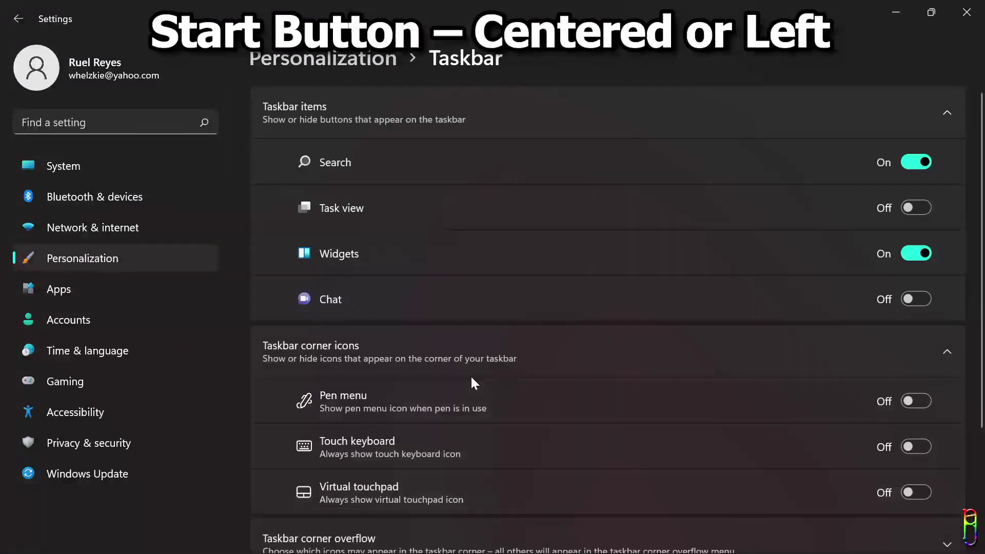
scroll(590, 339, "down", 3)
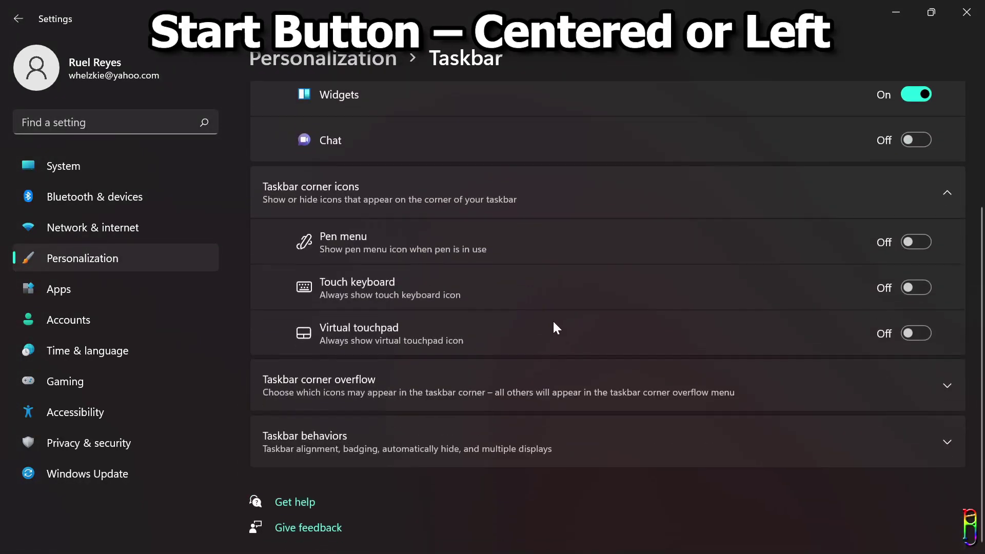
left_click(333, 436)
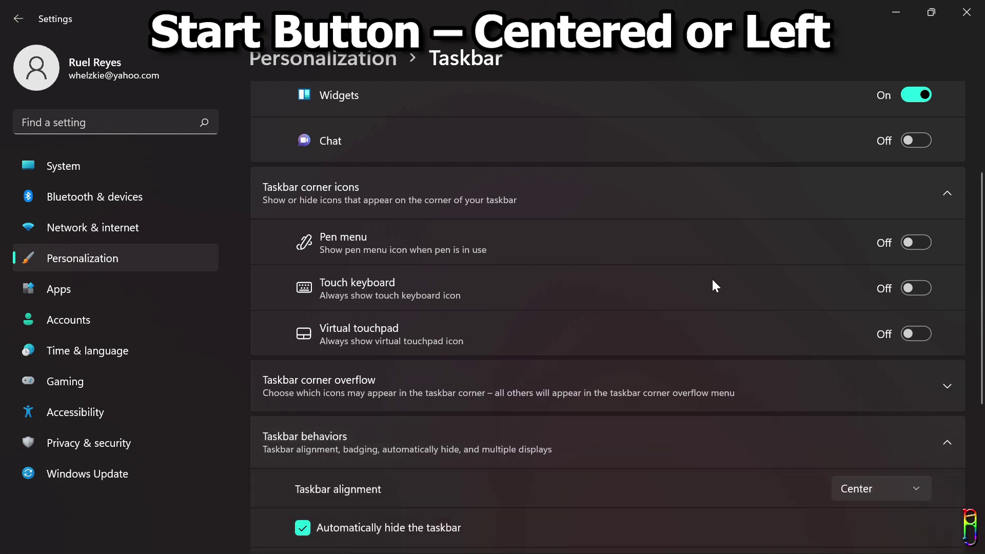
- Set the taskbar alignment to Left and check the Start button's position on the taskbar
scroll(691, 285, "down", 5)
left_click(907, 213)
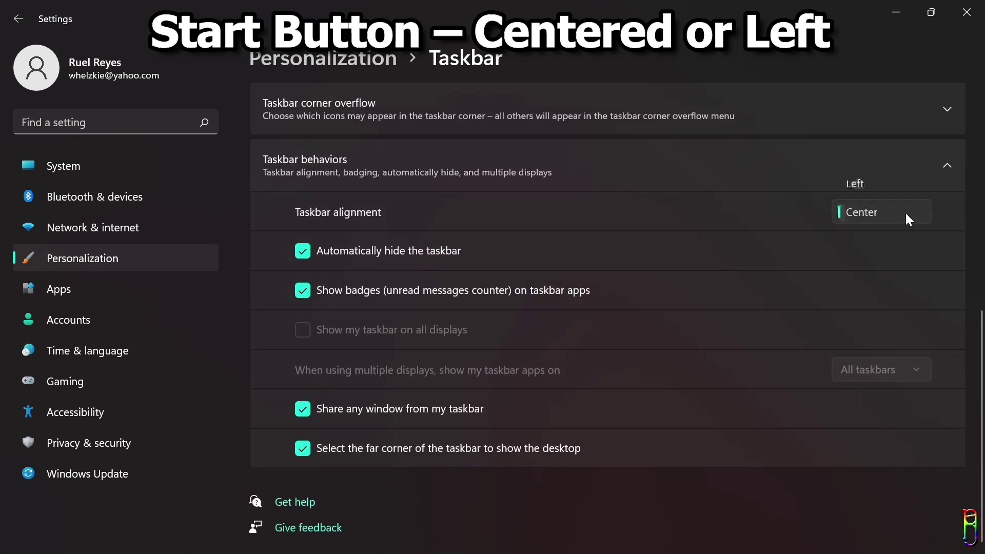
left_click(853, 183)
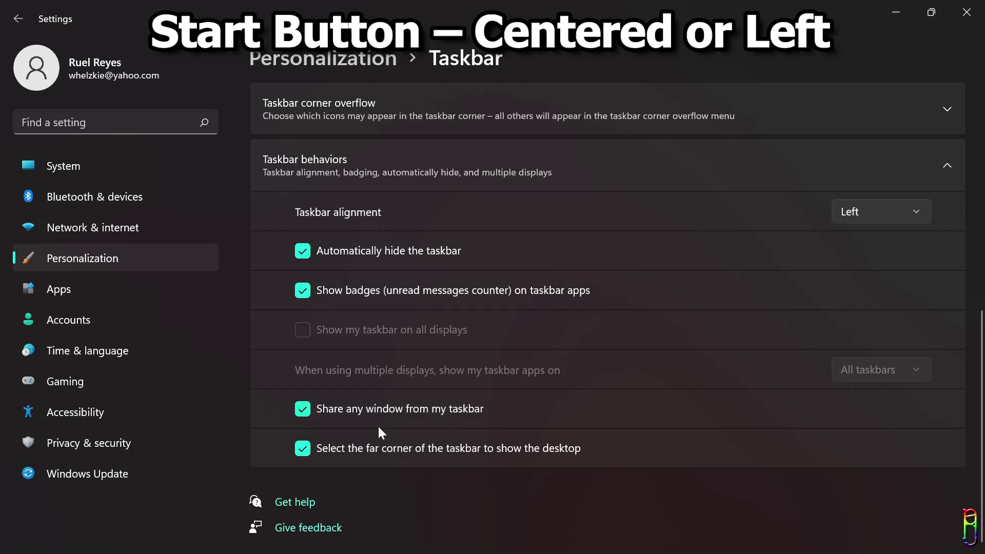
mouse_move(308, 549)
left_click(26, 545)
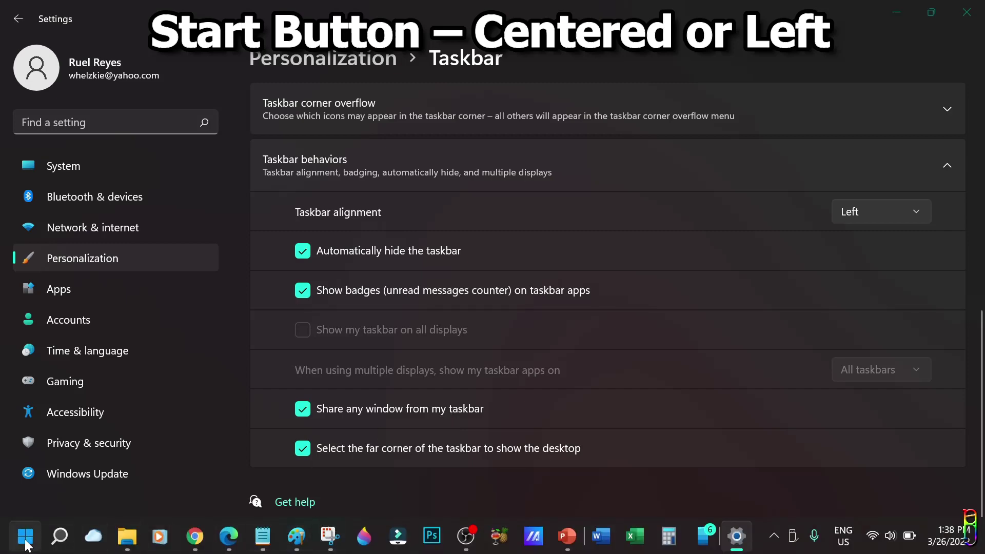
left_click(25, 545)
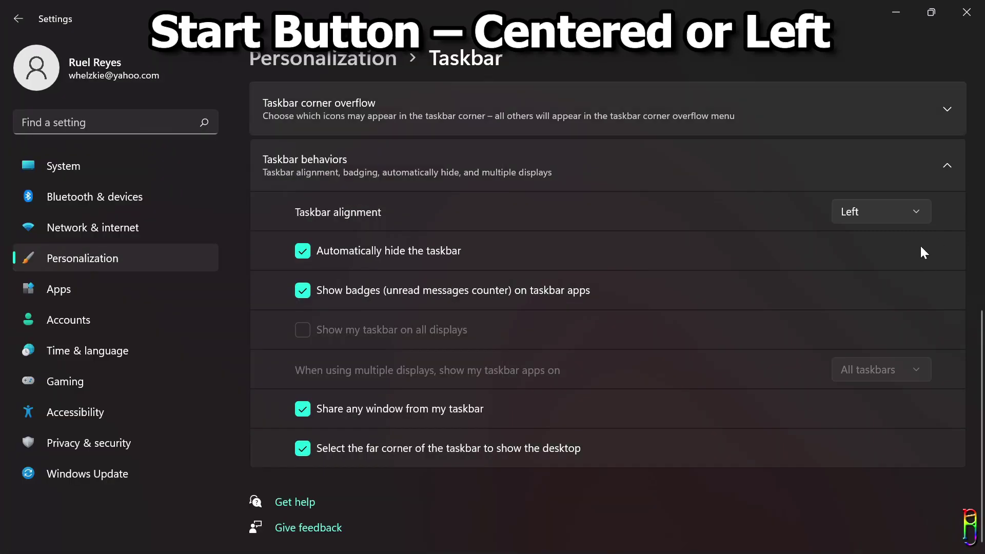
- Set the taskbar alignment to Center and minimize the Settings window
left_click(903, 214)
left_click(878, 241)
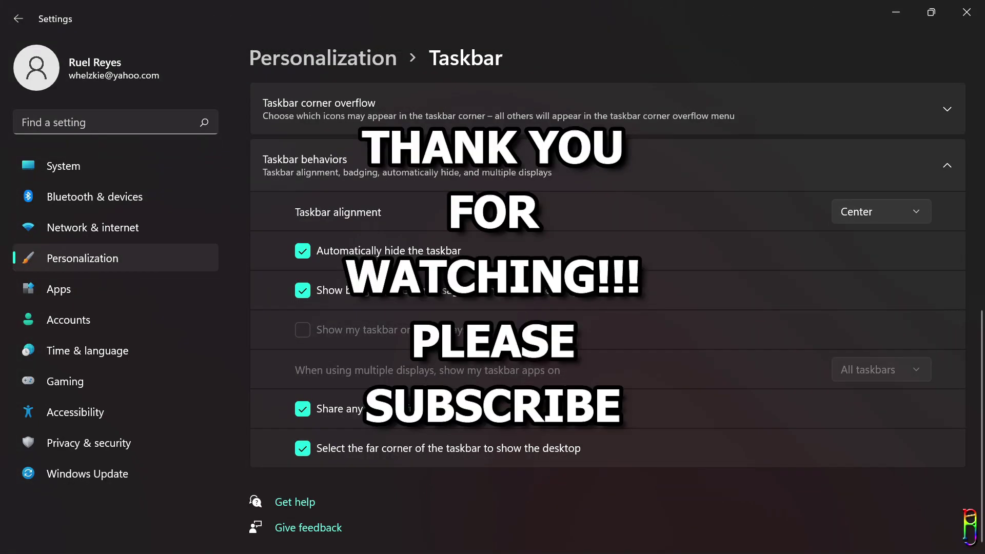
mouse_move(384, 552)
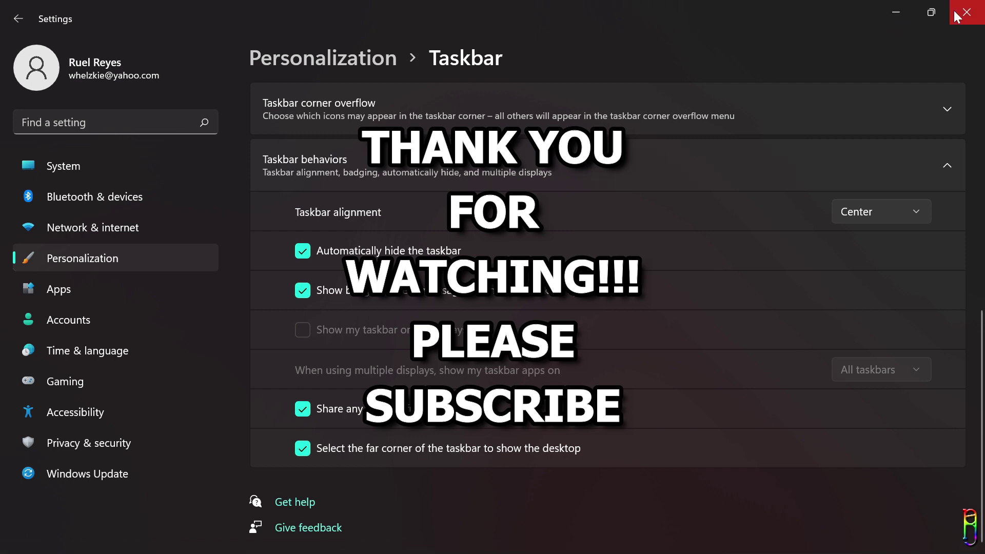
left_click(896, 11)
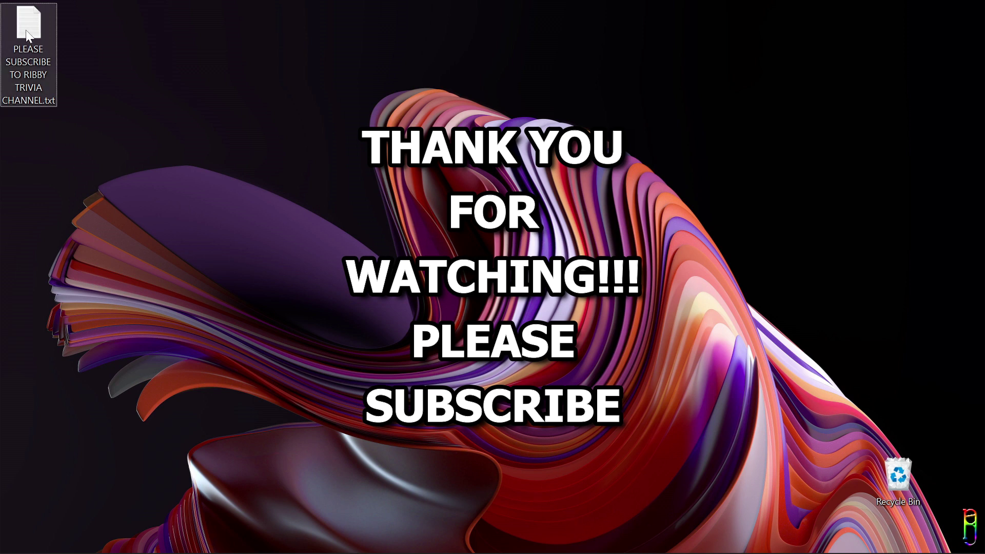
- Move the file PLEASE SUBSCRIBE TO RIBBY TRIVIA CHANNEL.txt to the upper right corner of the desktop
left_click_drag(27, 35, 924, 51)
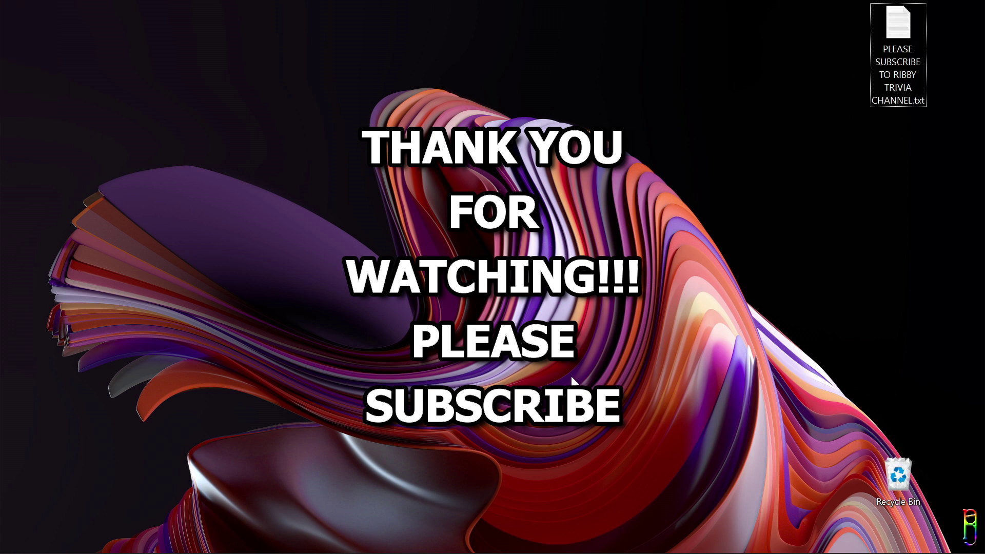
mouse_move(315, 552)
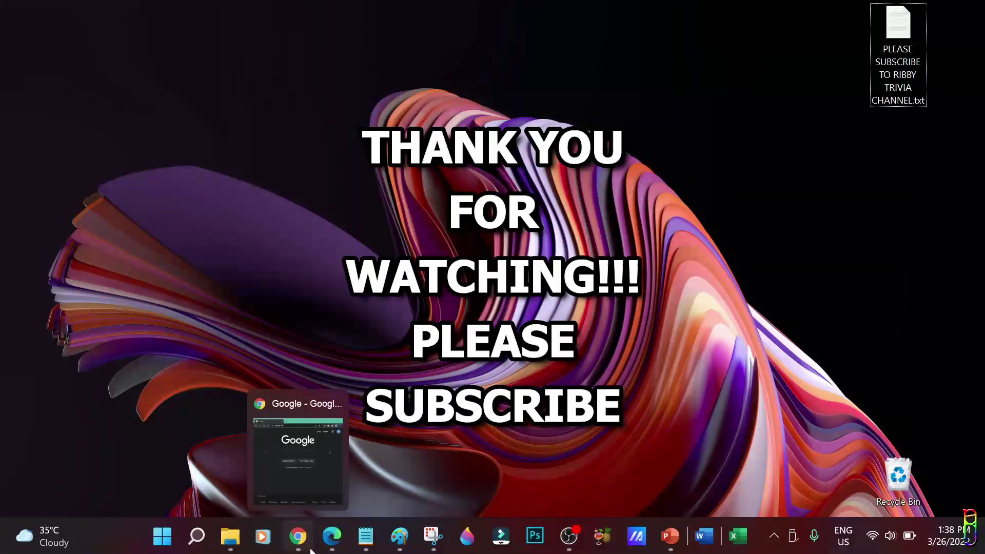